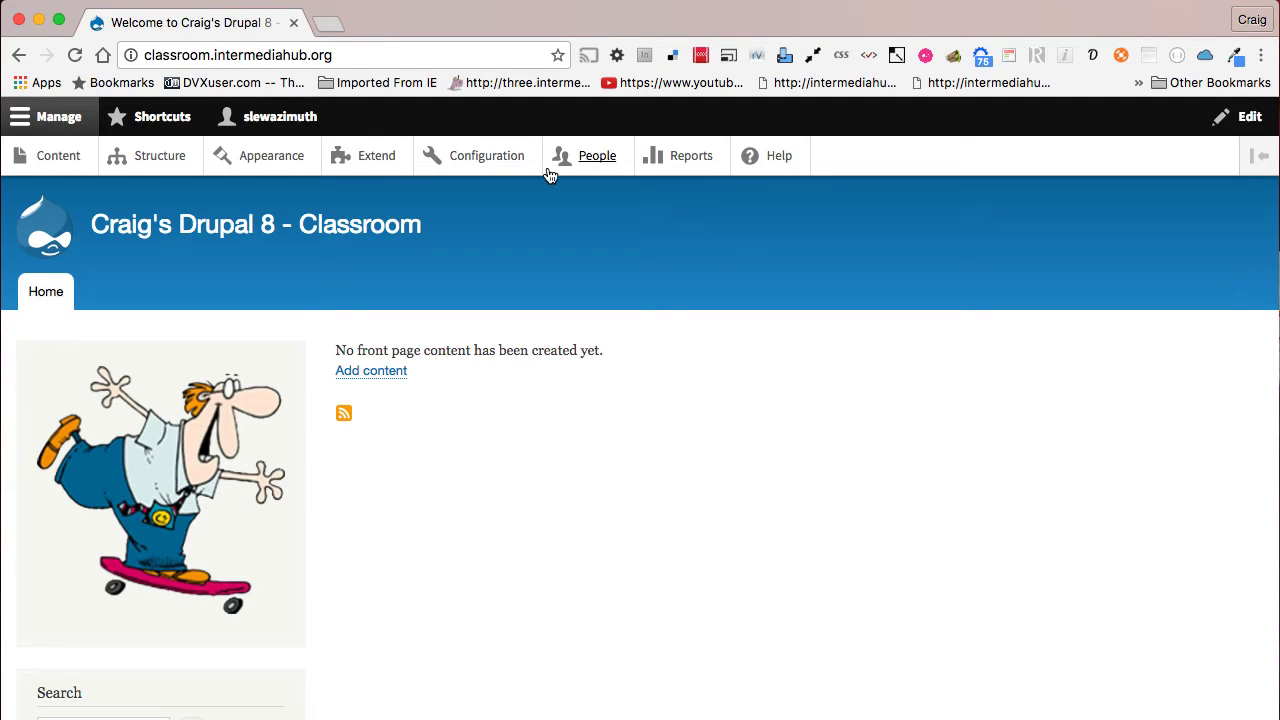
Open the configuration of the Full HTML text format and examine the available and active CKEditor buttons
{"action": "left_click", "coordinate": [491, 158]}
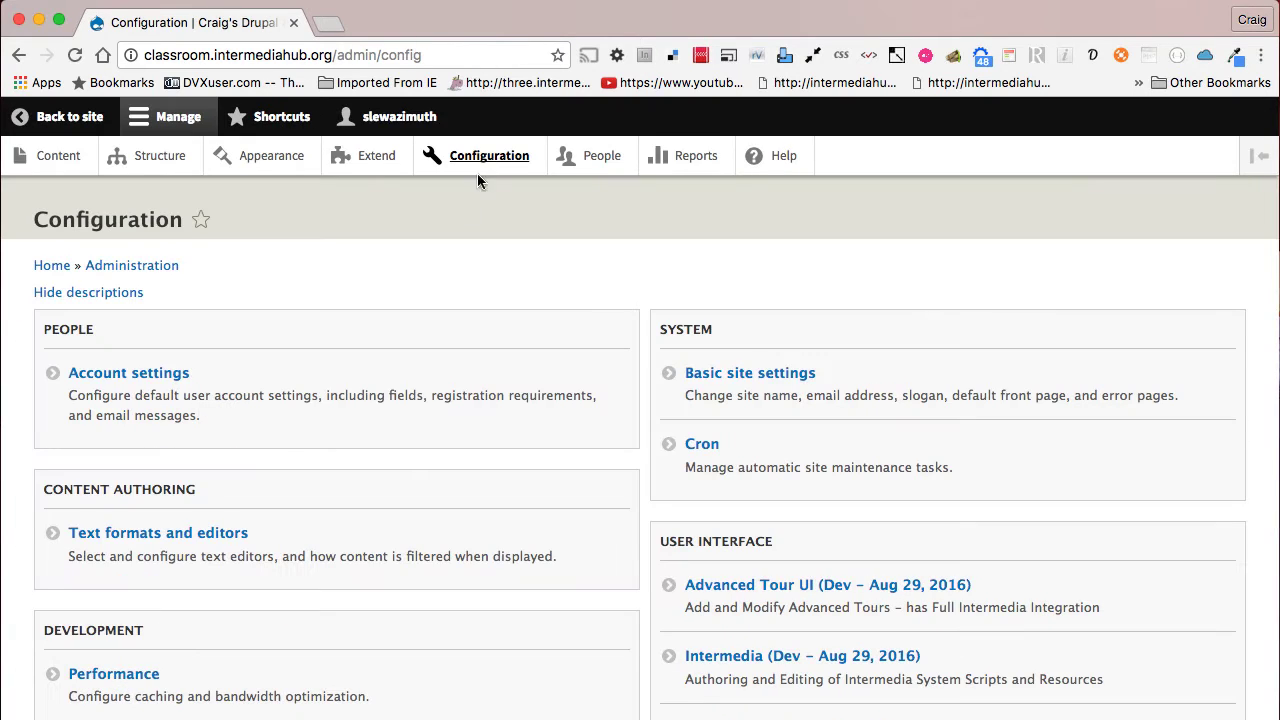
{"action": "left_click", "coordinate": [149, 540]}
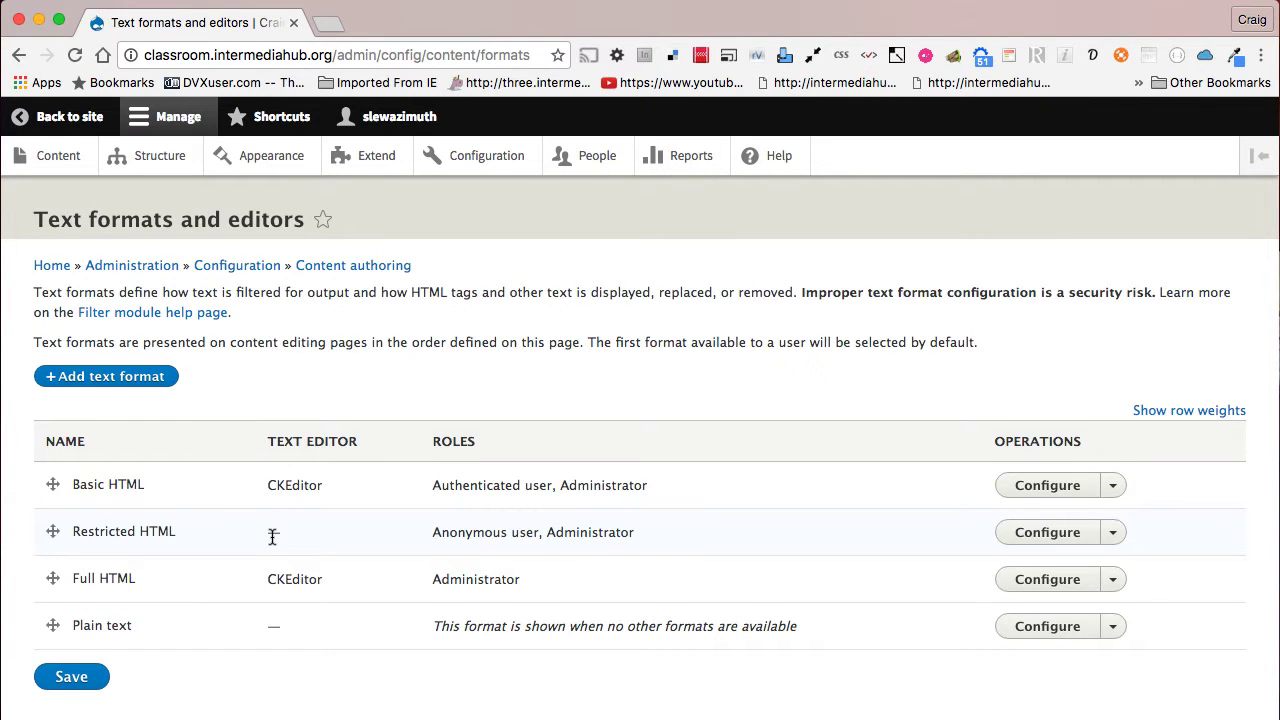
{"action": "scroll", "coordinate": [272, 537], "scroll_direction": "down", "scroll_amount": 1}
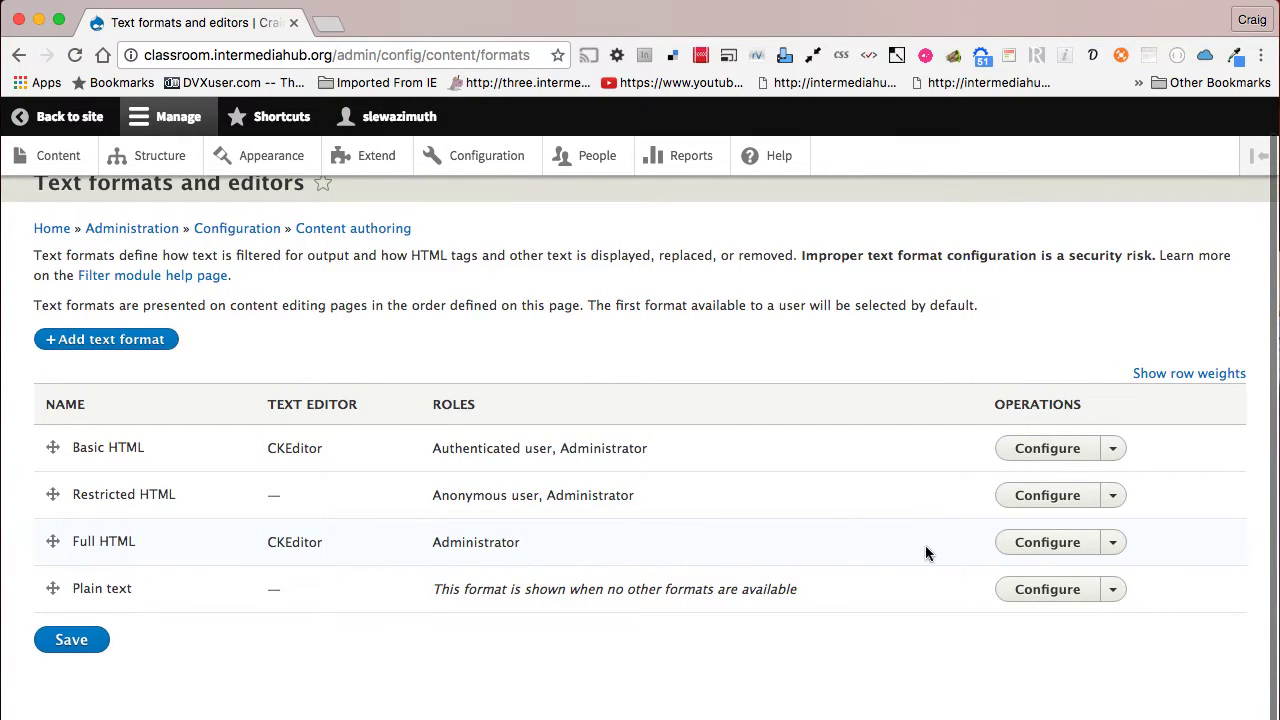
{"action": "left_click", "coordinate": [1050, 546]}
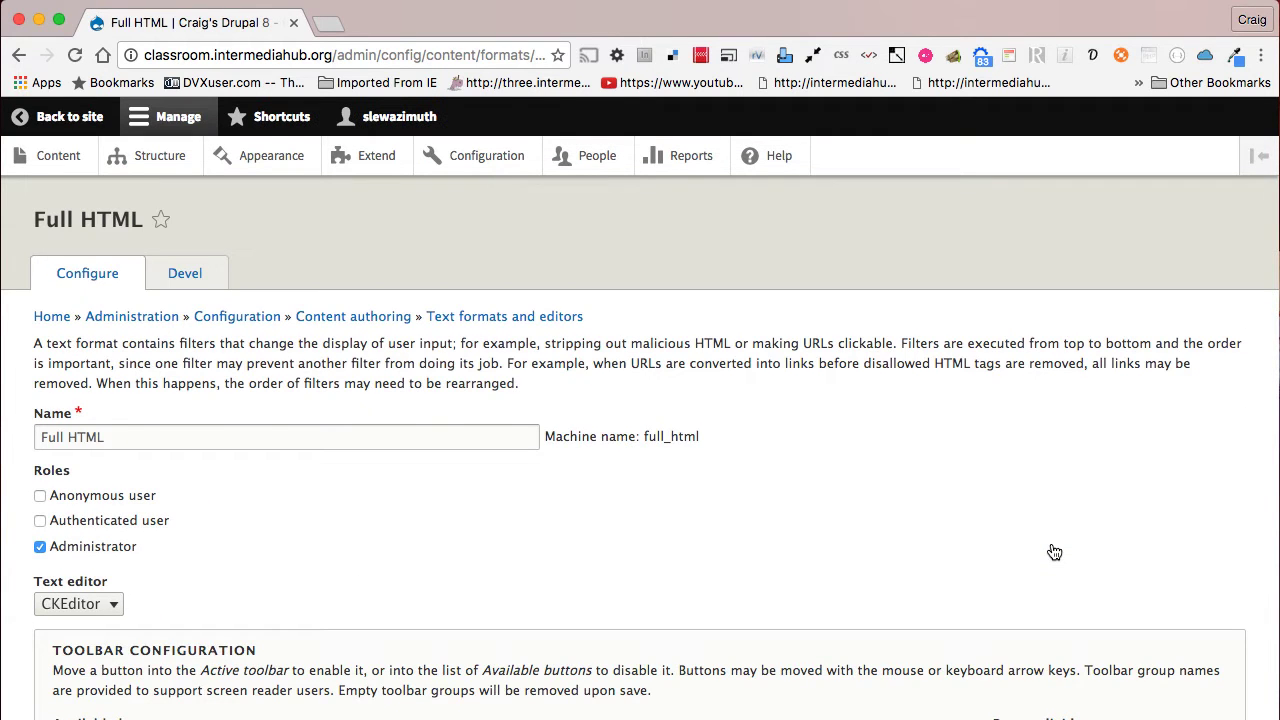
{"action": "scroll", "coordinate": [1054, 552], "scroll_direction": "down", "scroll_amount": 3}
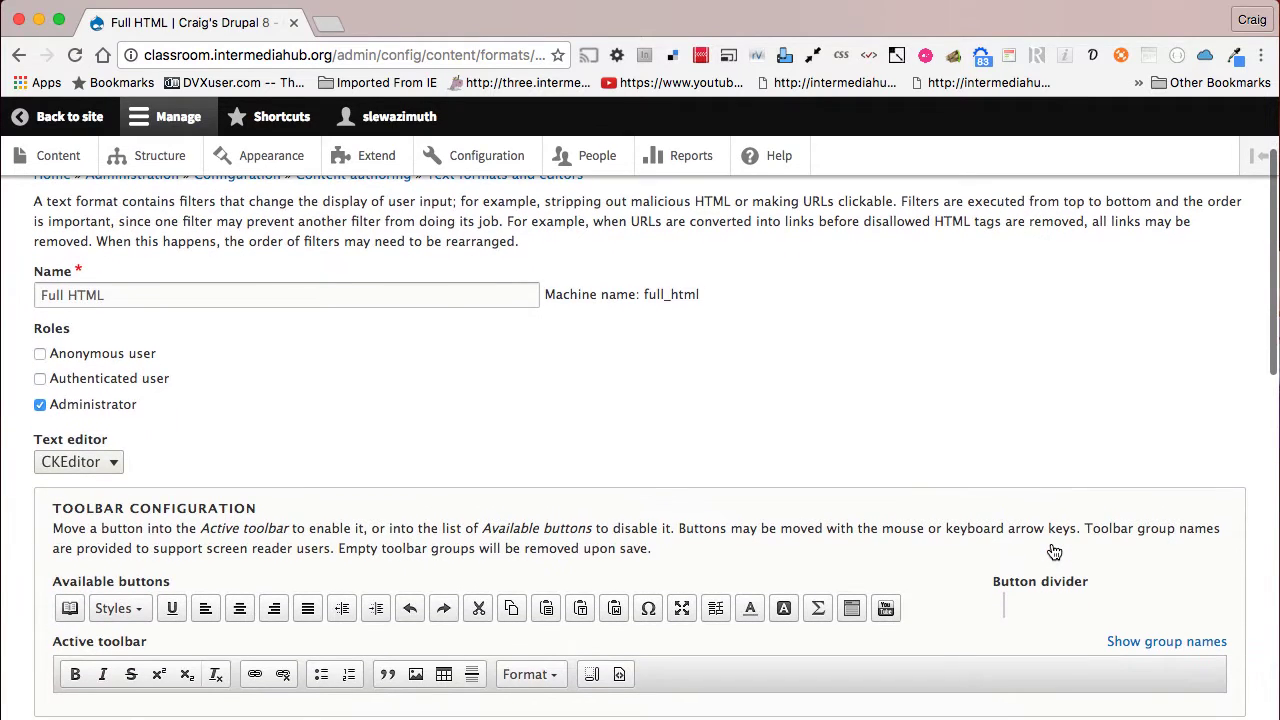
Enable the CKEditor Font Family and Size module in the site's module list and install it
{"action": "left_click", "coordinate": [378, 160]}
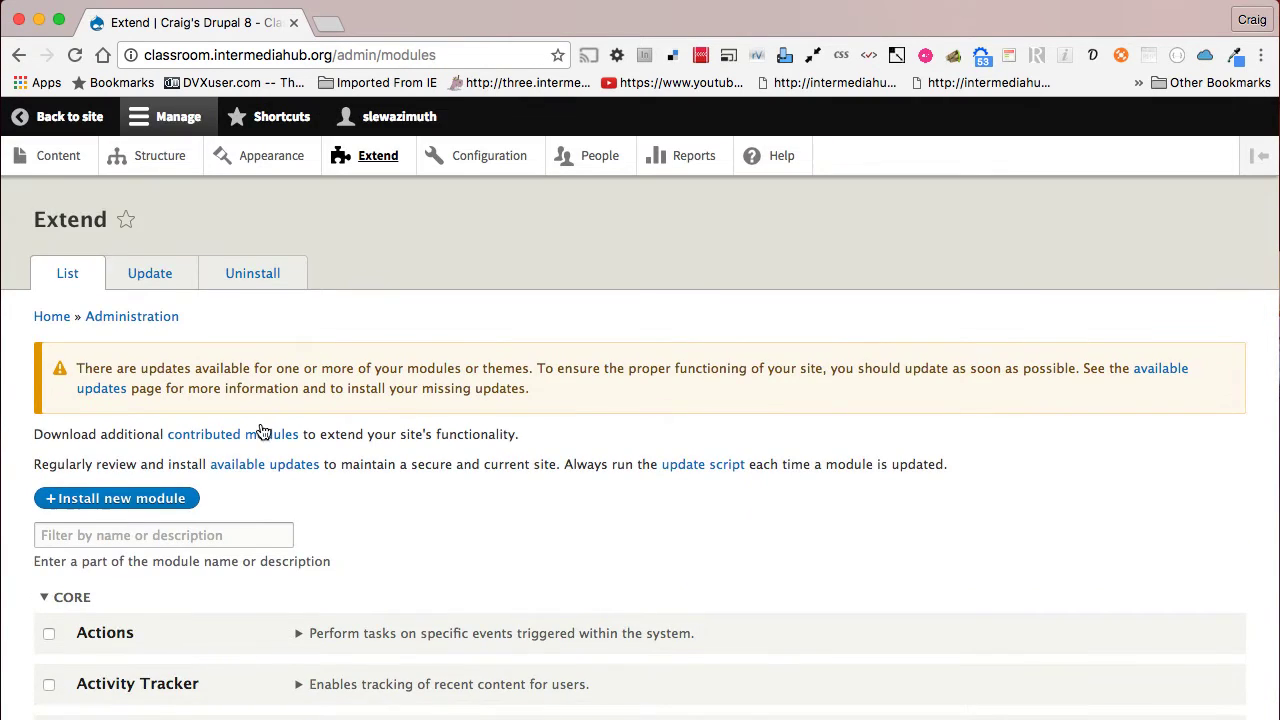
{"action": "scroll", "coordinate": [245, 460], "scroll_direction": "down", "scroll_amount": 3}
{"action": "scroll", "coordinate": [239, 488], "scroll_direction": "down", "scroll_amount": 20}
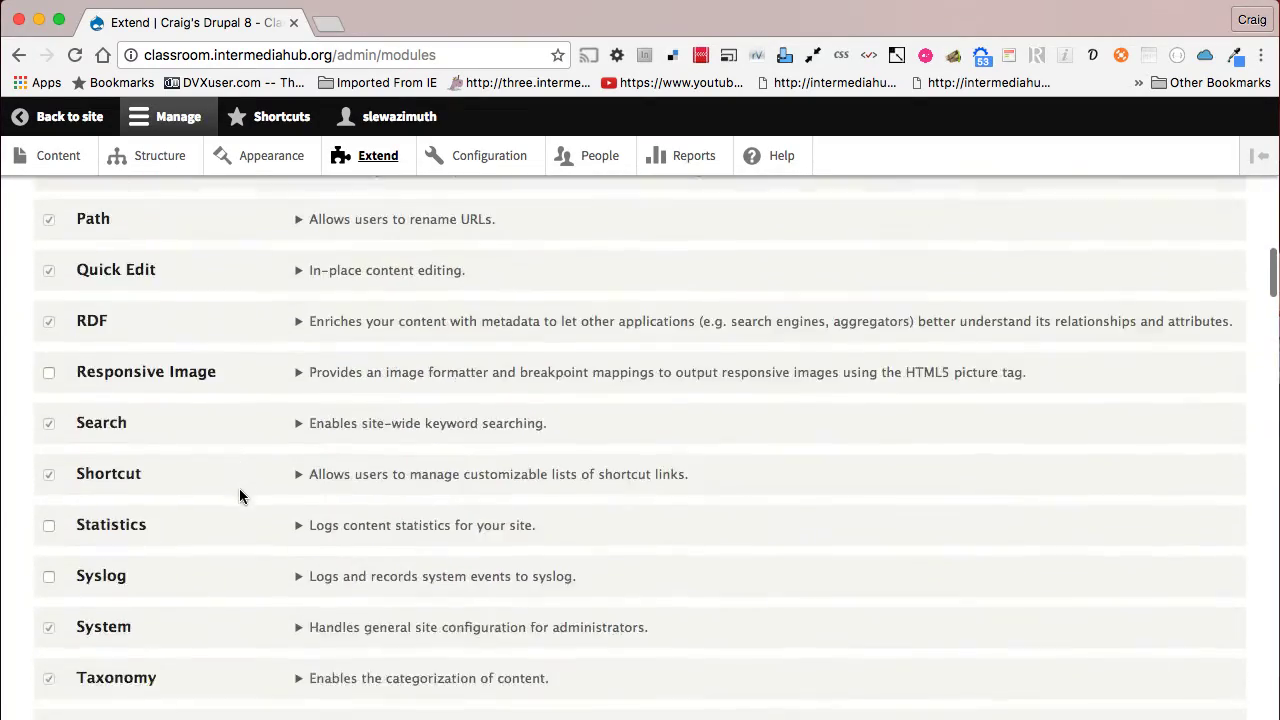
{"action": "scroll", "coordinate": [239, 488], "scroll_direction": "down", "scroll_amount": 20}
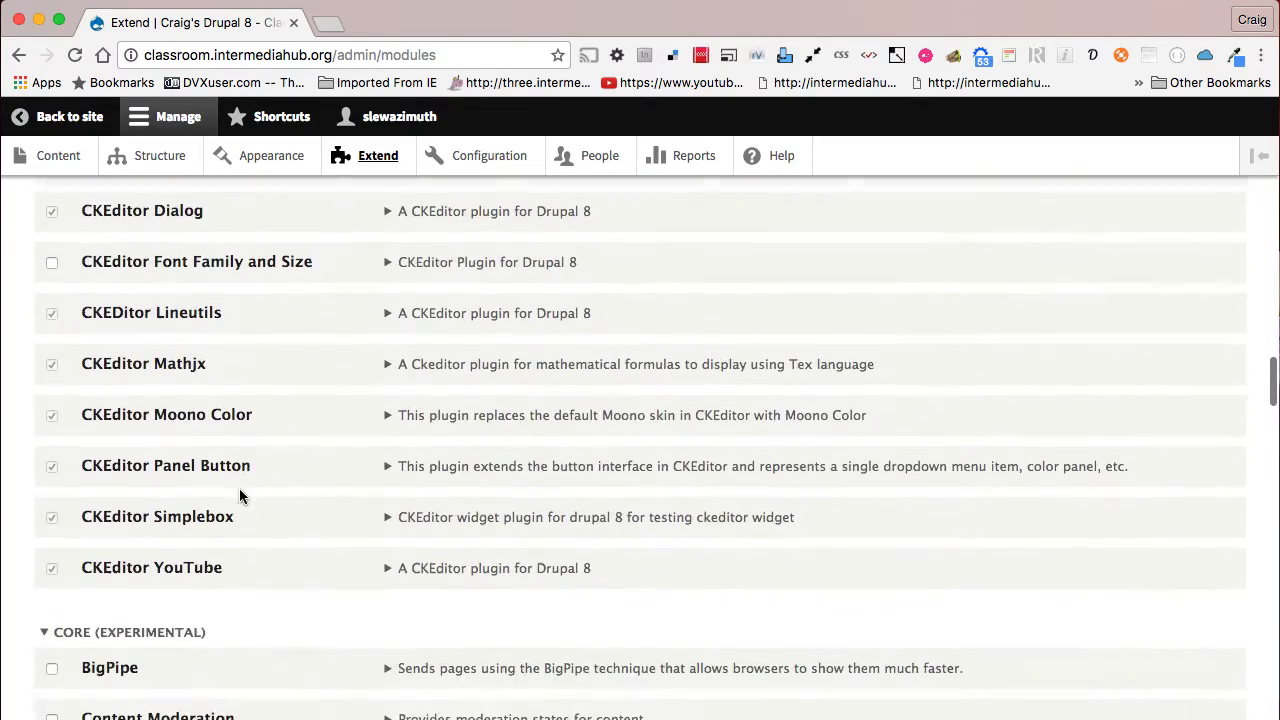
{"action": "scroll", "coordinate": [239, 488], "scroll_direction": "up", "scroll_amount": 2}
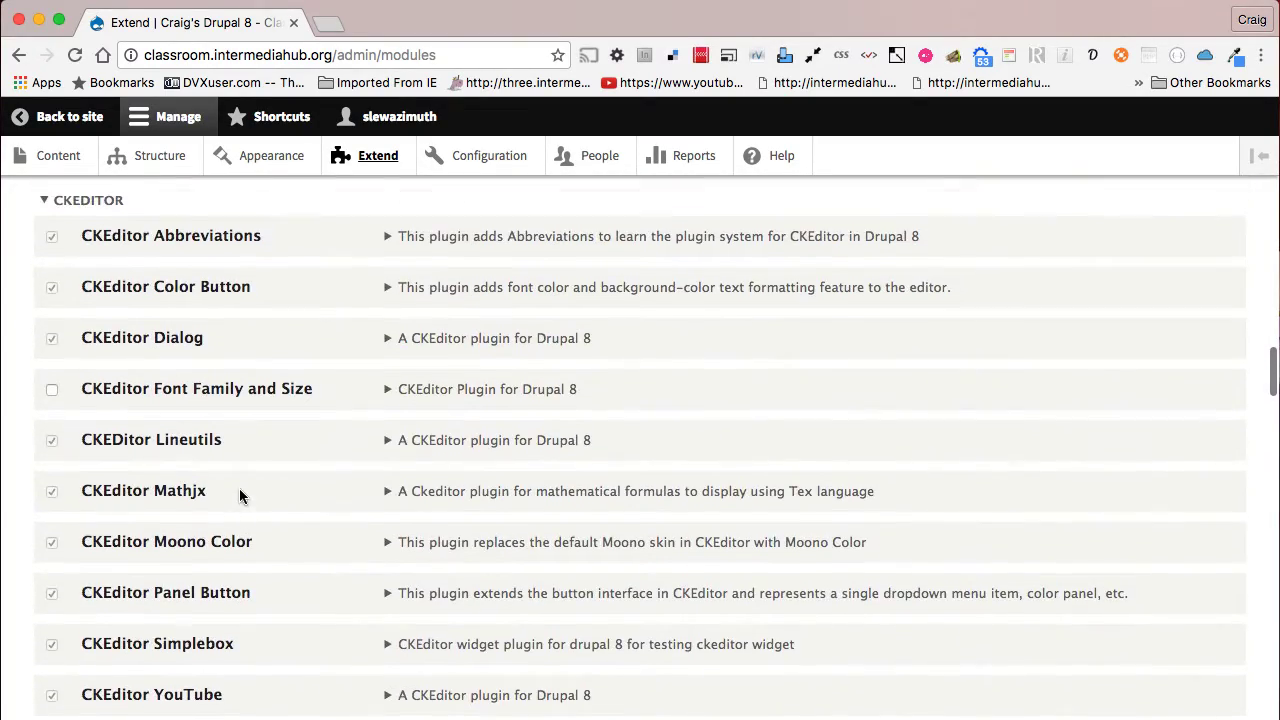
{"action": "left_click", "coordinate": [53, 393]}
{"action": "left_click", "coordinate": [53, 393]}
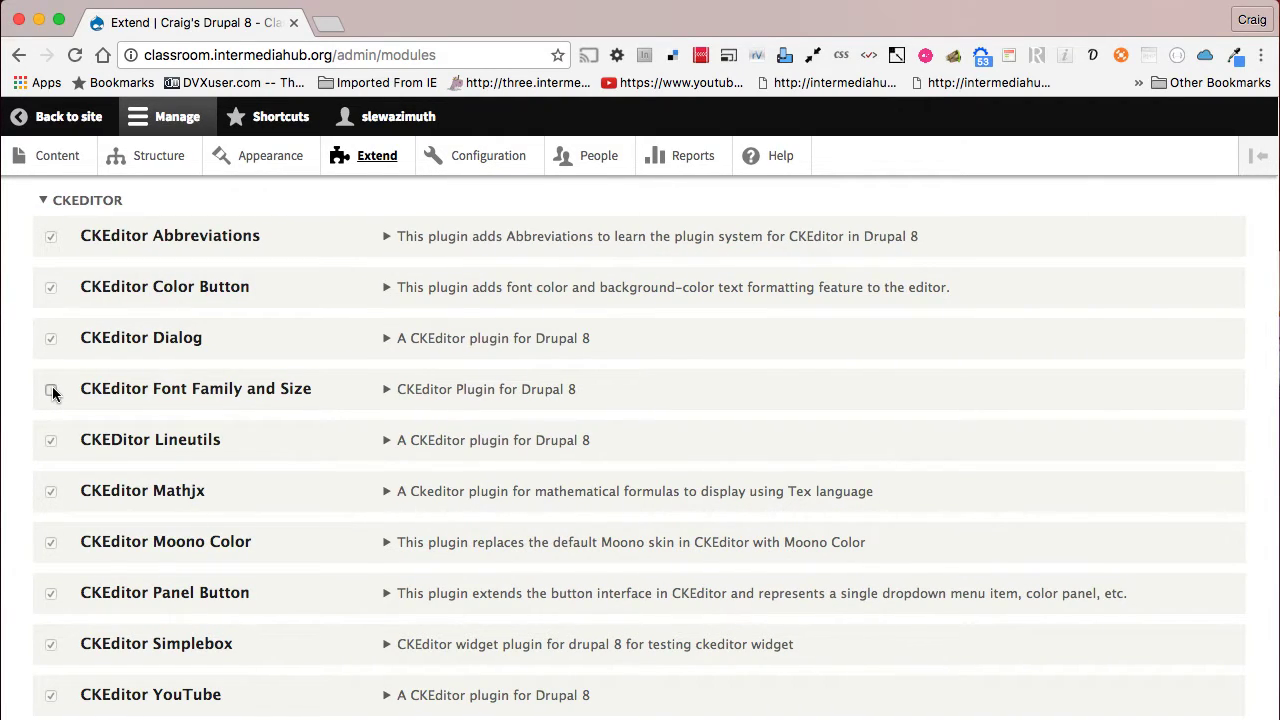
{"action": "scroll", "coordinate": [352, 472], "scroll_direction": "down", "scroll_amount": 20}
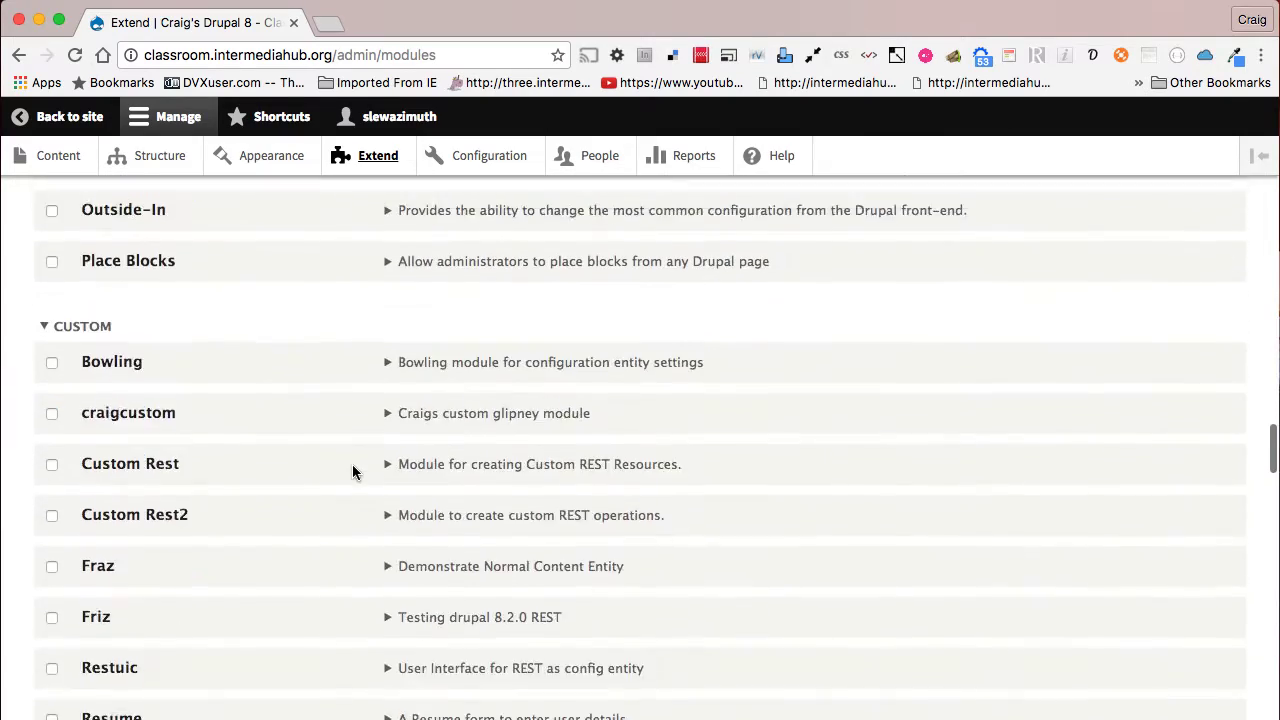
{"action": "scroll", "coordinate": [345, 484], "scroll_direction": "down", "scroll_amount": 10}
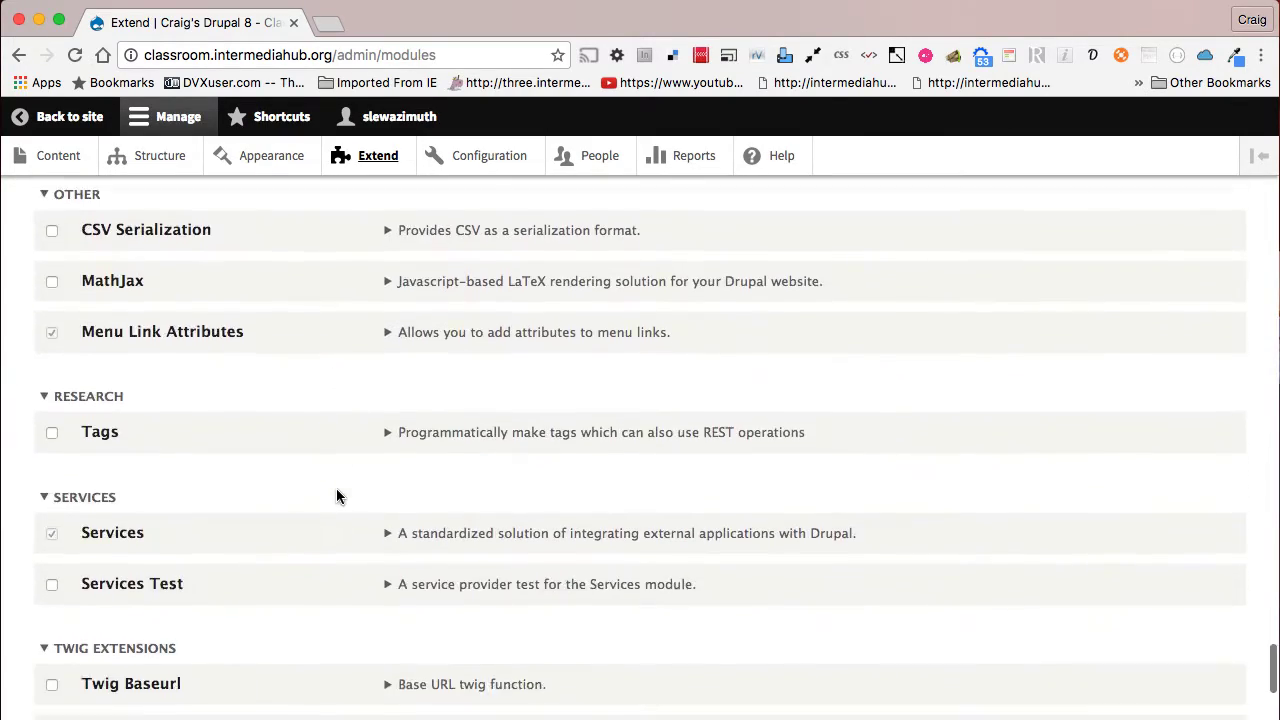
{"action": "left_click", "coordinate": [78, 640]}
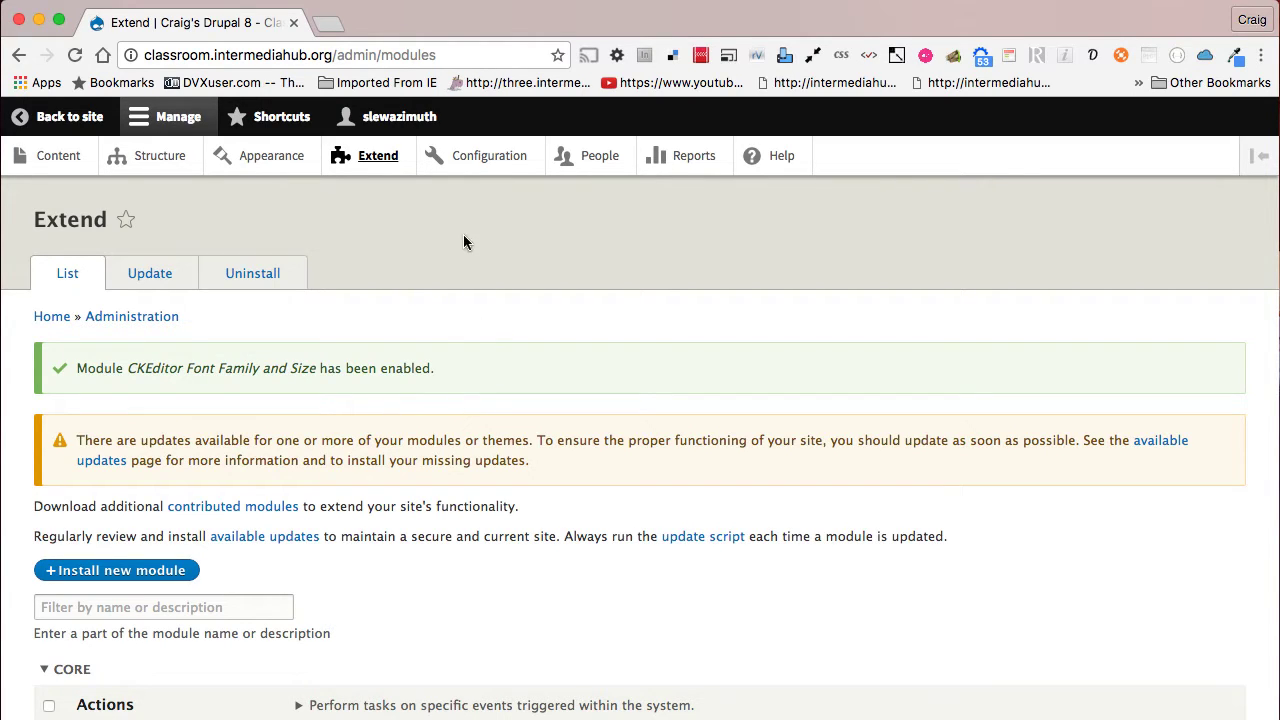
Return to the text formats and editors settings and open the Full HTML format's CKEditor toolbar configuration
{"action": "left_click", "coordinate": [491, 158]}
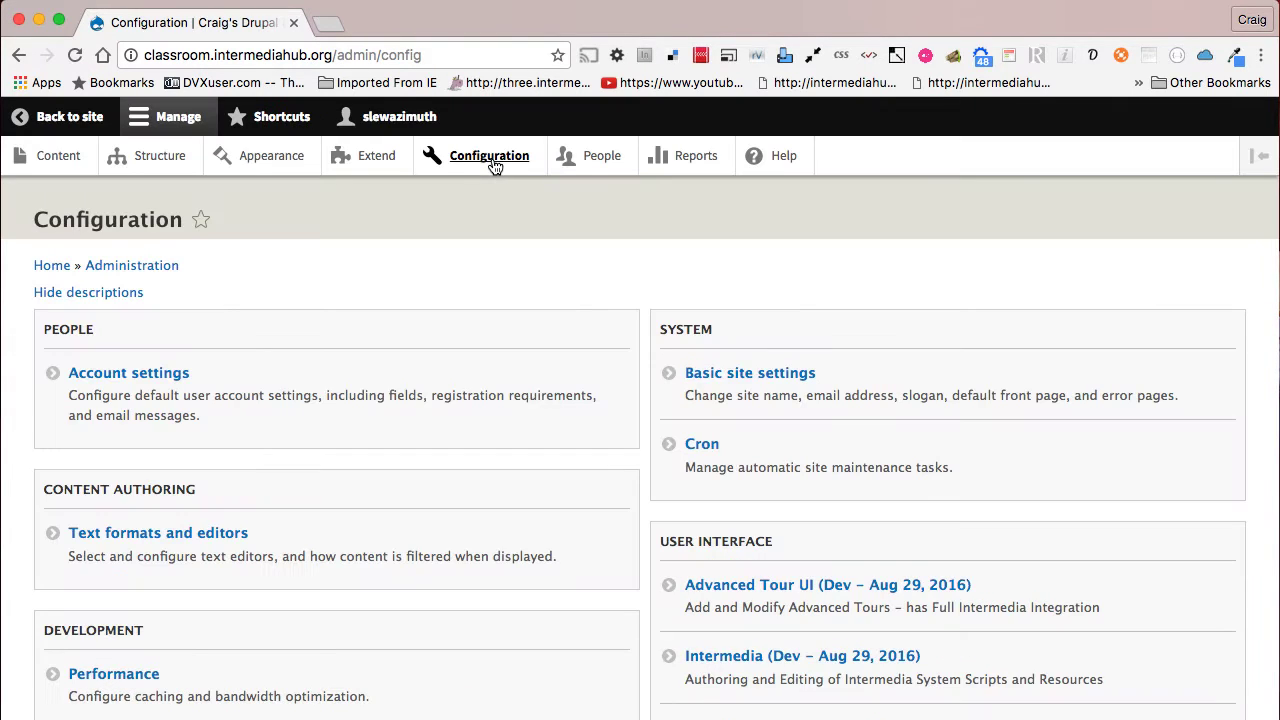
{"action": "scroll", "coordinate": [426, 430], "scroll_direction": "down", "scroll_amount": 3}
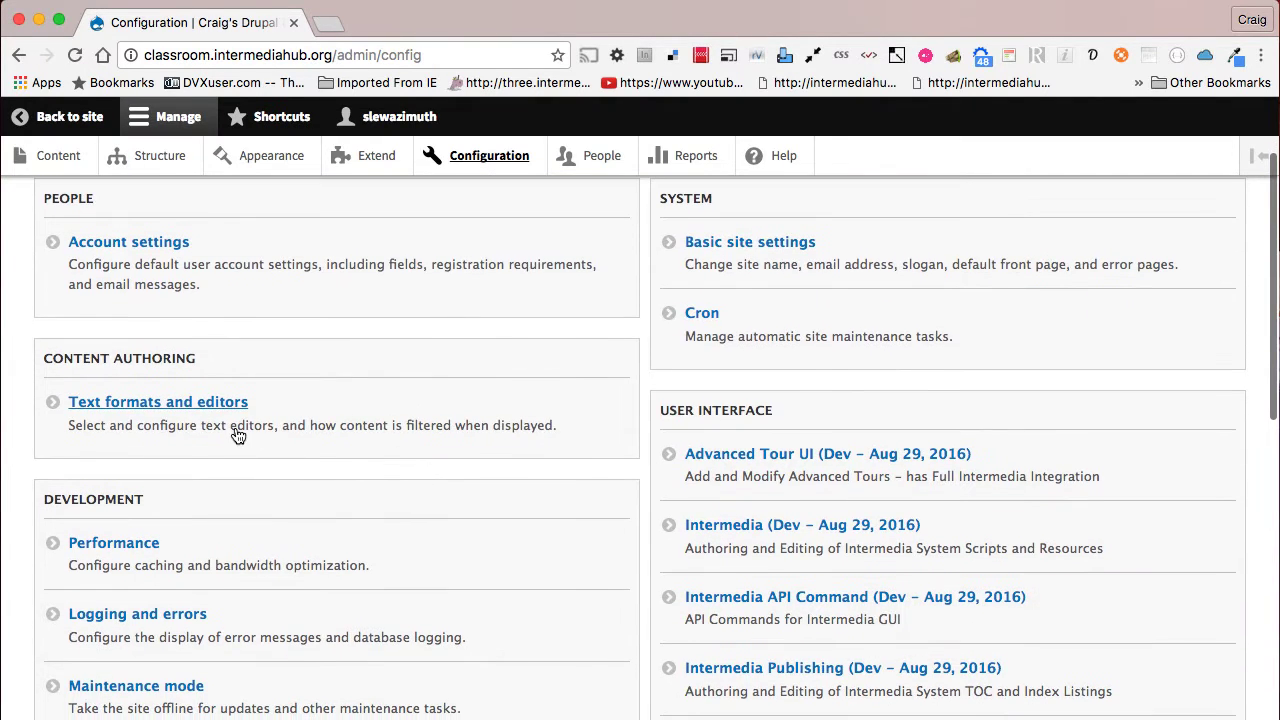
{"action": "left_click", "coordinate": [139, 410]}
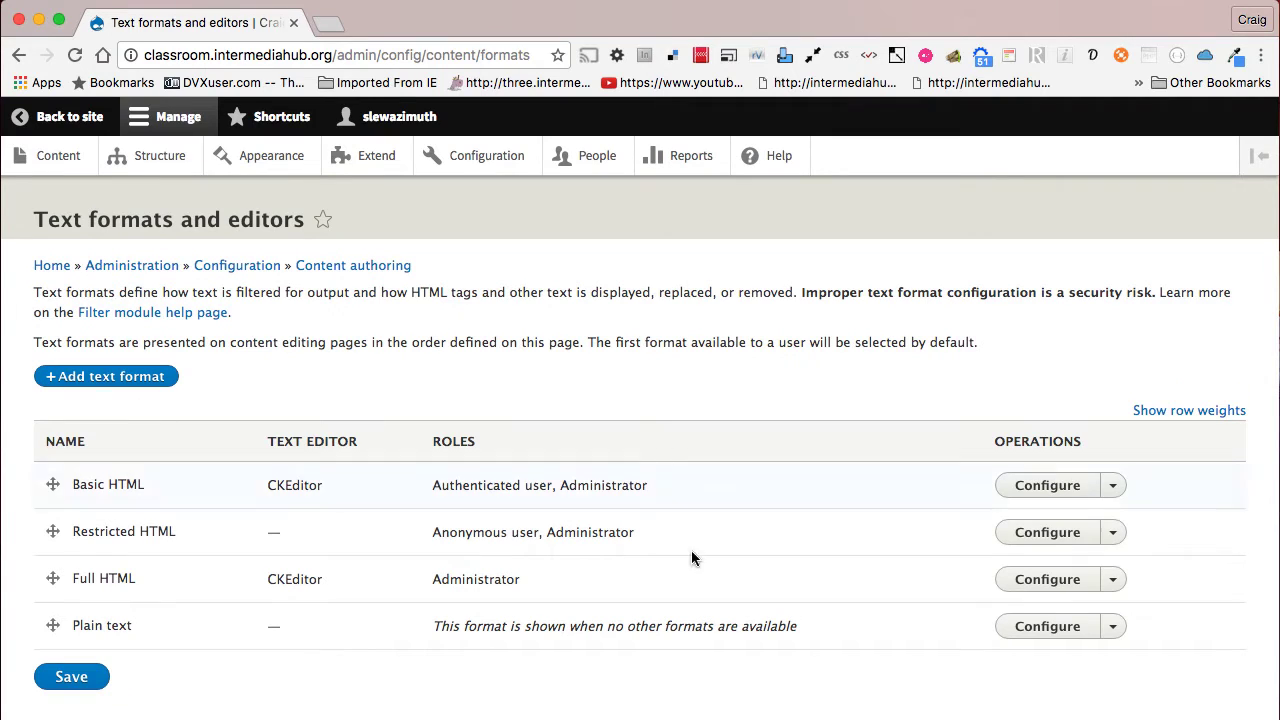
{"action": "left_click", "coordinate": [1048, 582]}
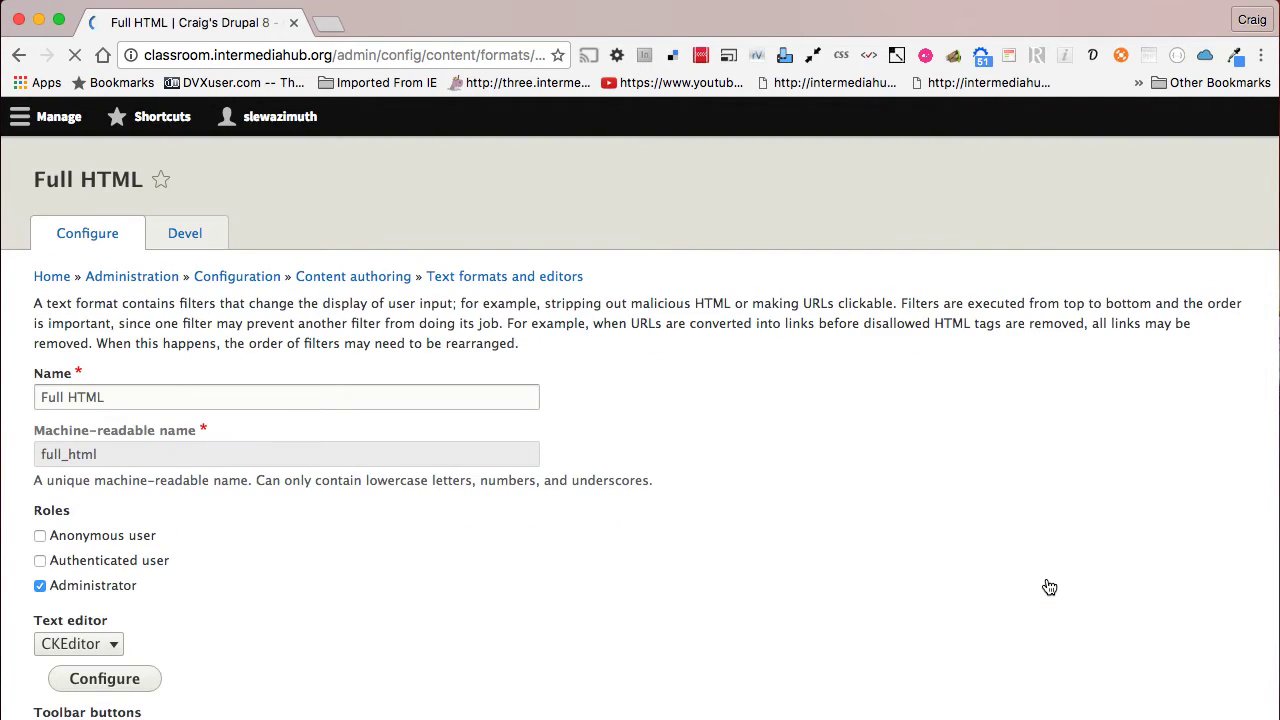
{"action": "scroll", "coordinate": [1049, 587], "scroll_direction": "down", "scroll_amount": 5}
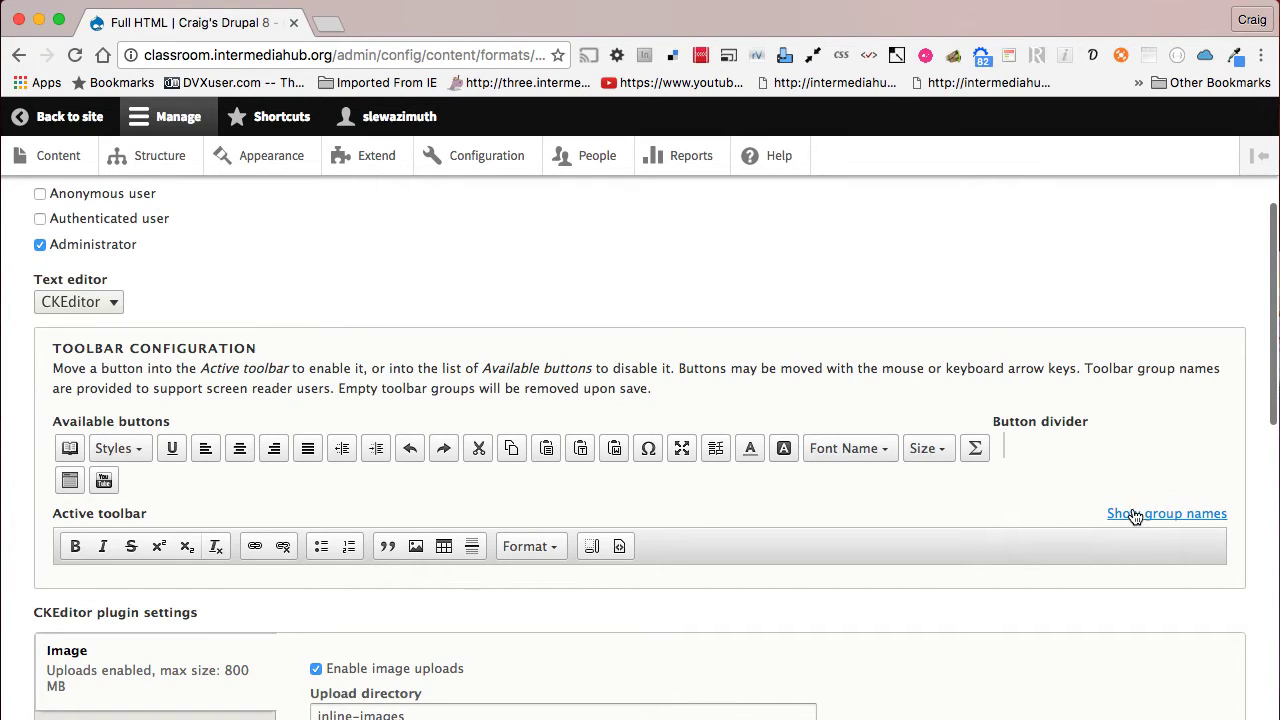
Show the toolbar group names and add a button group named "Font Group" after the Tools group
{"action": "left_click", "coordinate": [1166, 516]}
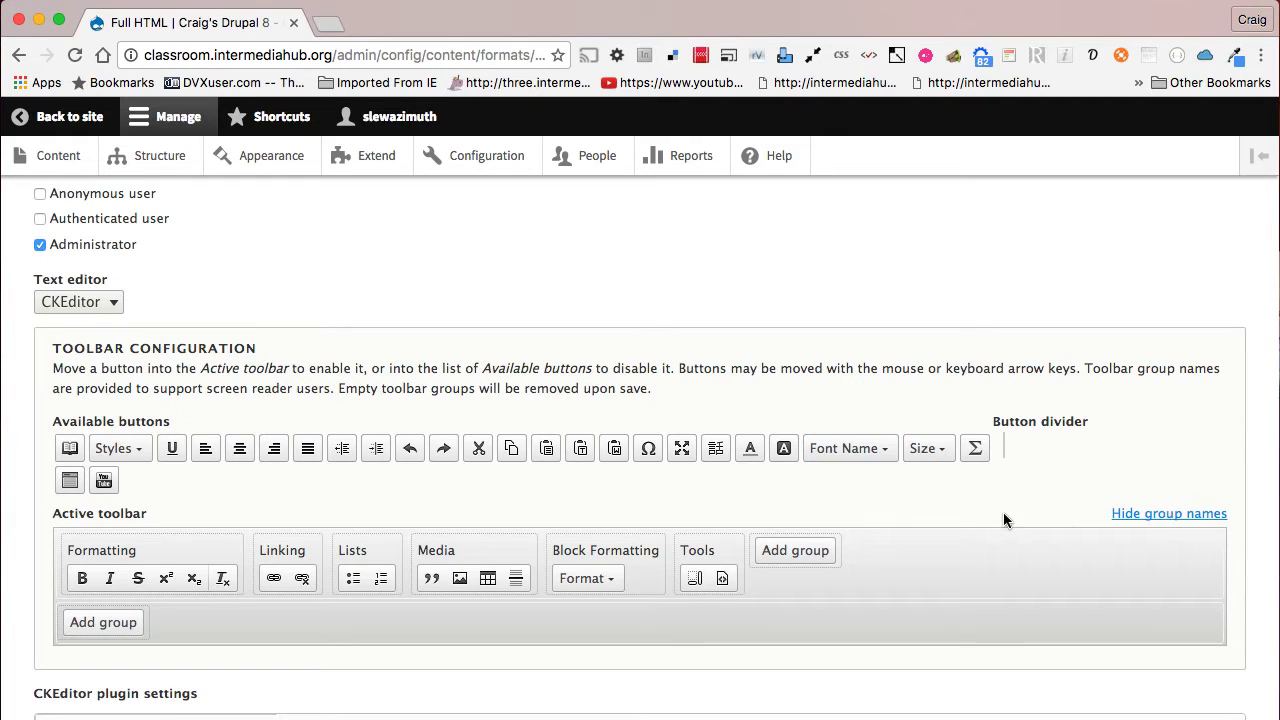
{"action": "left_click", "coordinate": [795, 552]}
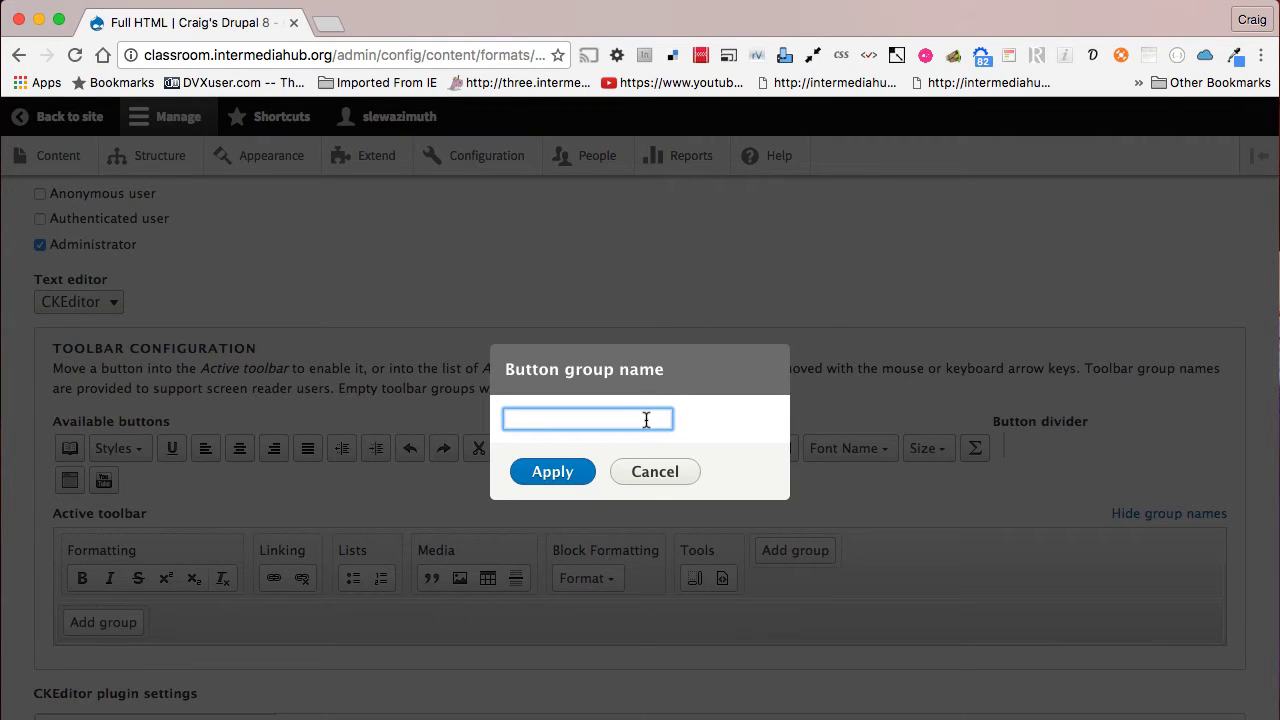
{"action": "type", "text": "Font Group"}
{"action": "left_click", "coordinate": [563, 476]}
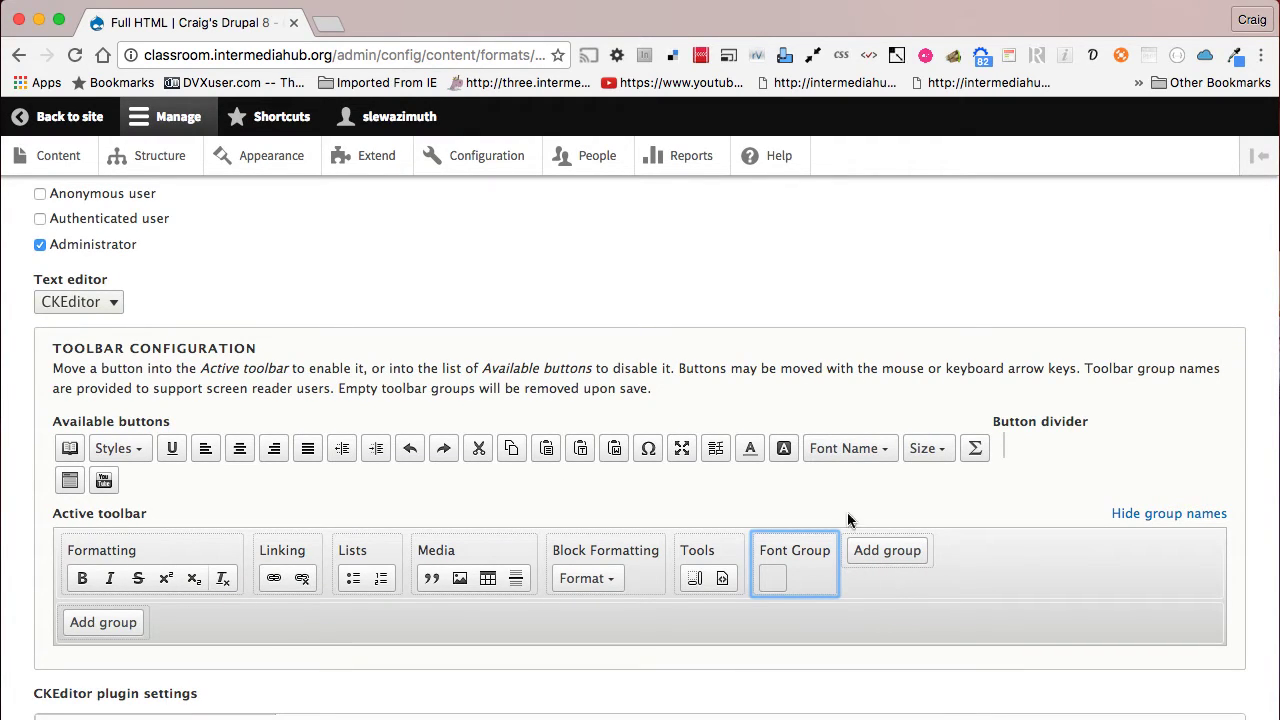
Move the Font Name, Size, Text Color and Background Color buttons into the Font Group of the active toolbar
{"action": "left_click_drag", "start_coordinate": [854, 457], "coordinate": [807, 551]}
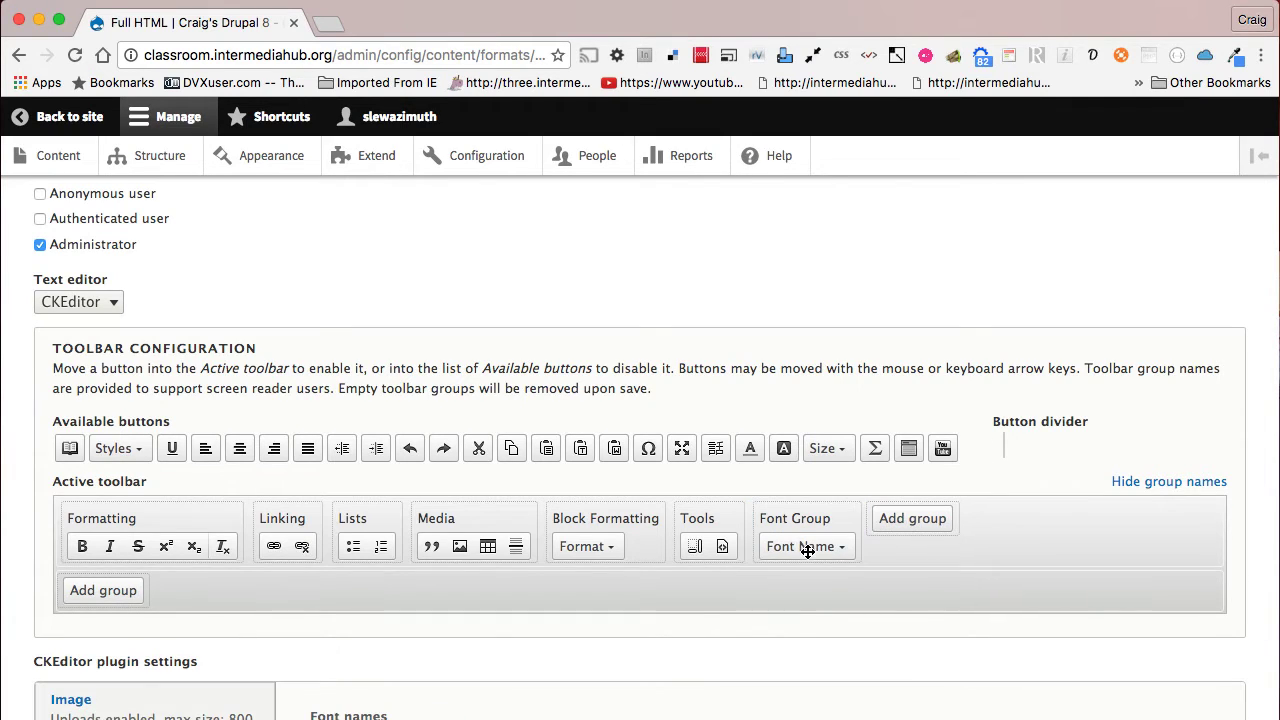
{"action": "left_click_drag", "start_coordinate": [829, 449], "coordinate": [886, 547]}
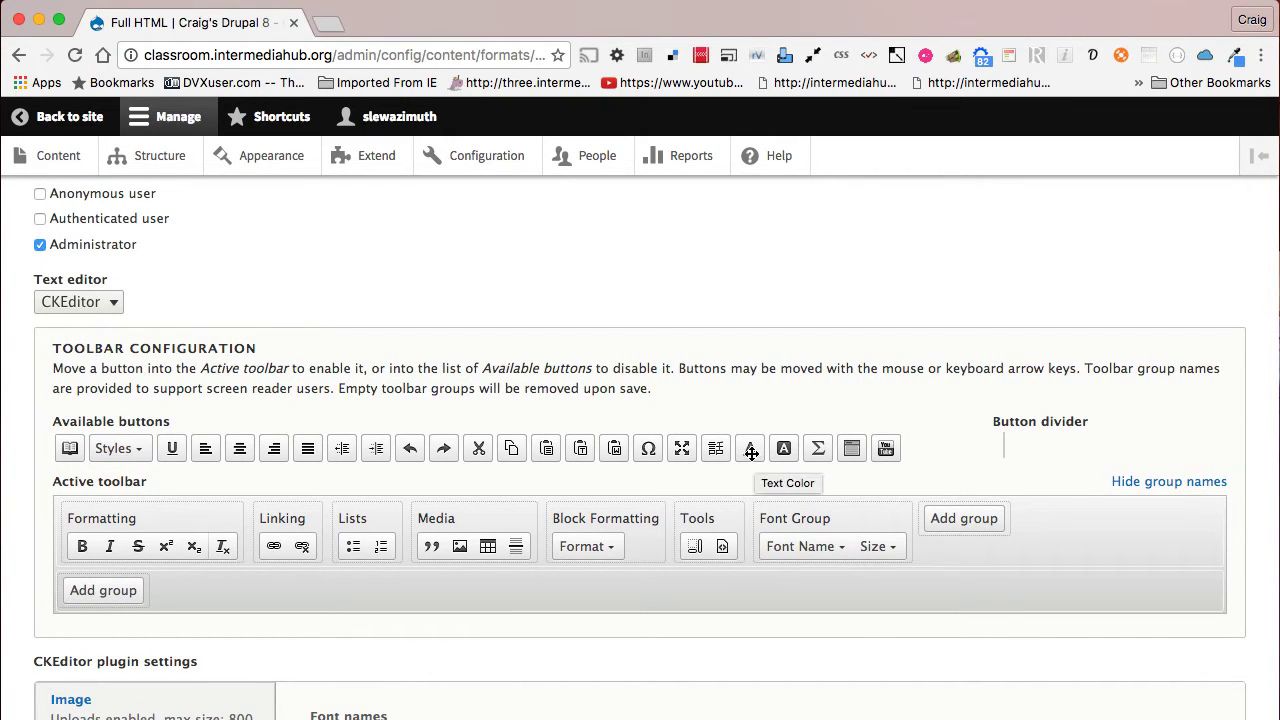
{"action": "left_click_drag", "start_coordinate": [751, 452], "coordinate": [912, 552]}
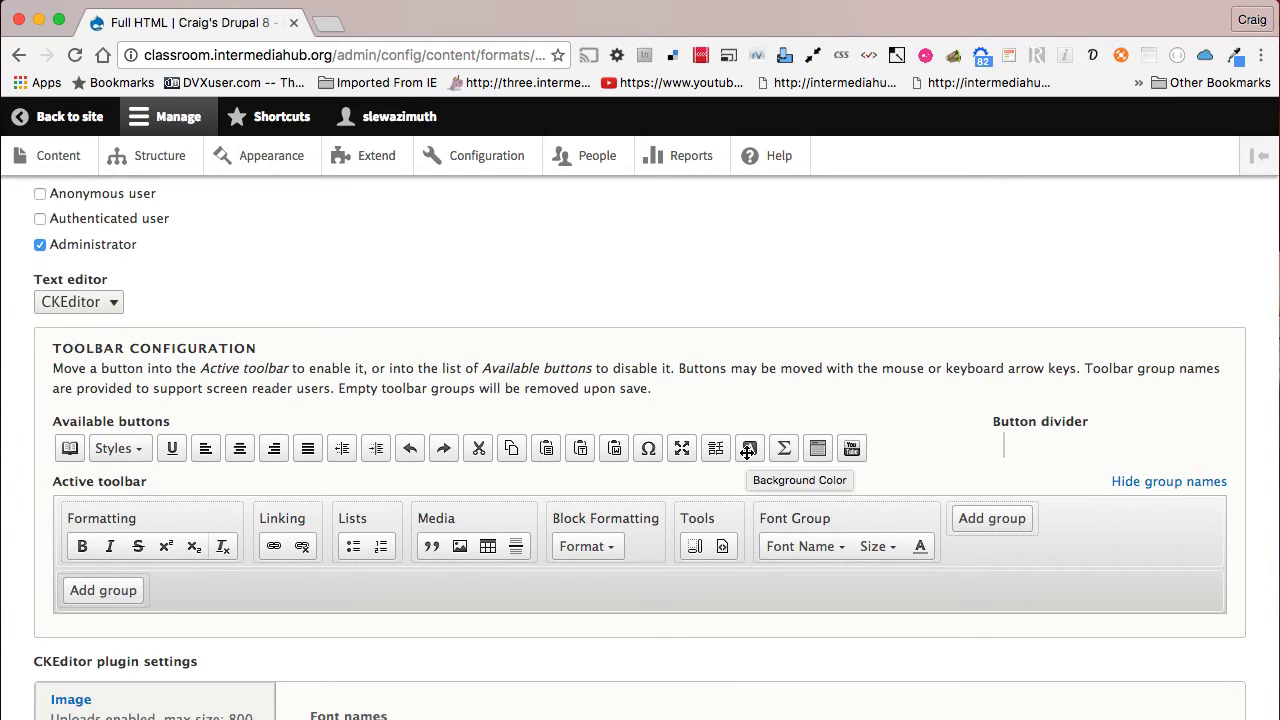
{"action": "left_click_drag", "start_coordinate": [749, 451], "coordinate": [952, 546]}
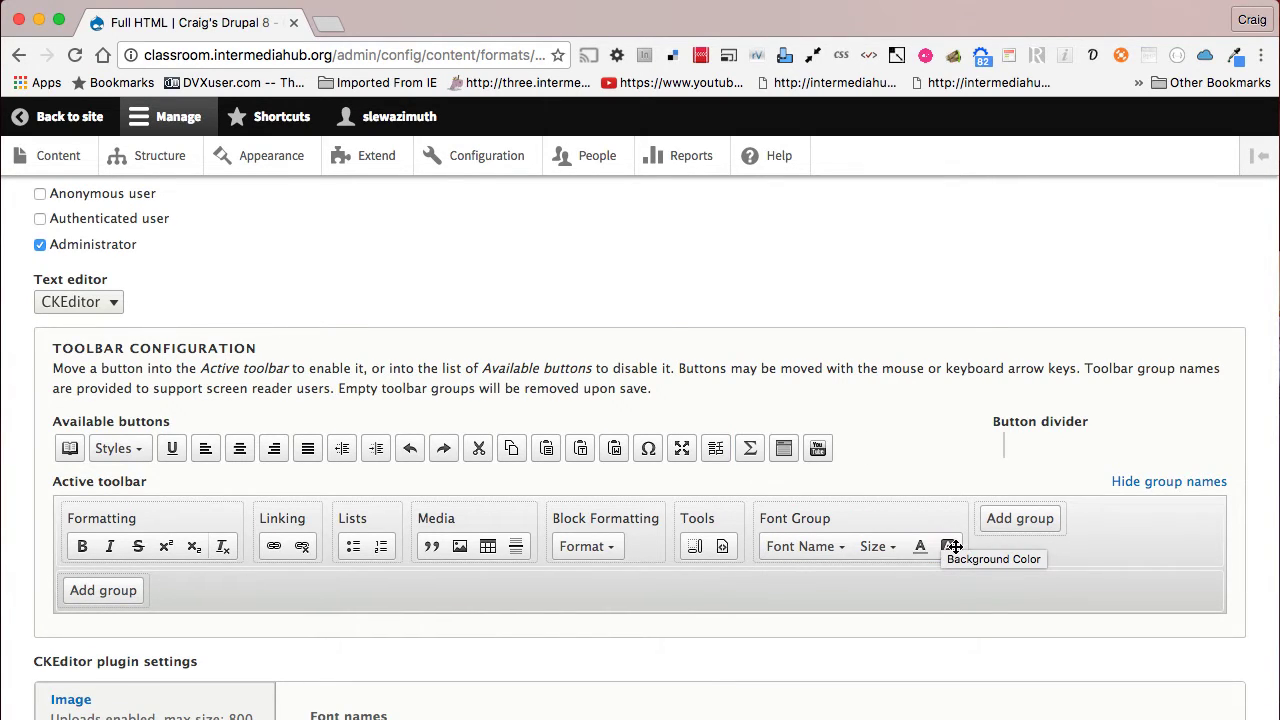
Review the font name and font size lists in the plugin settings and save the Full HTML configuration
{"action": "scroll", "coordinate": [909, 563], "scroll_direction": "down", "scroll_amount": 7}
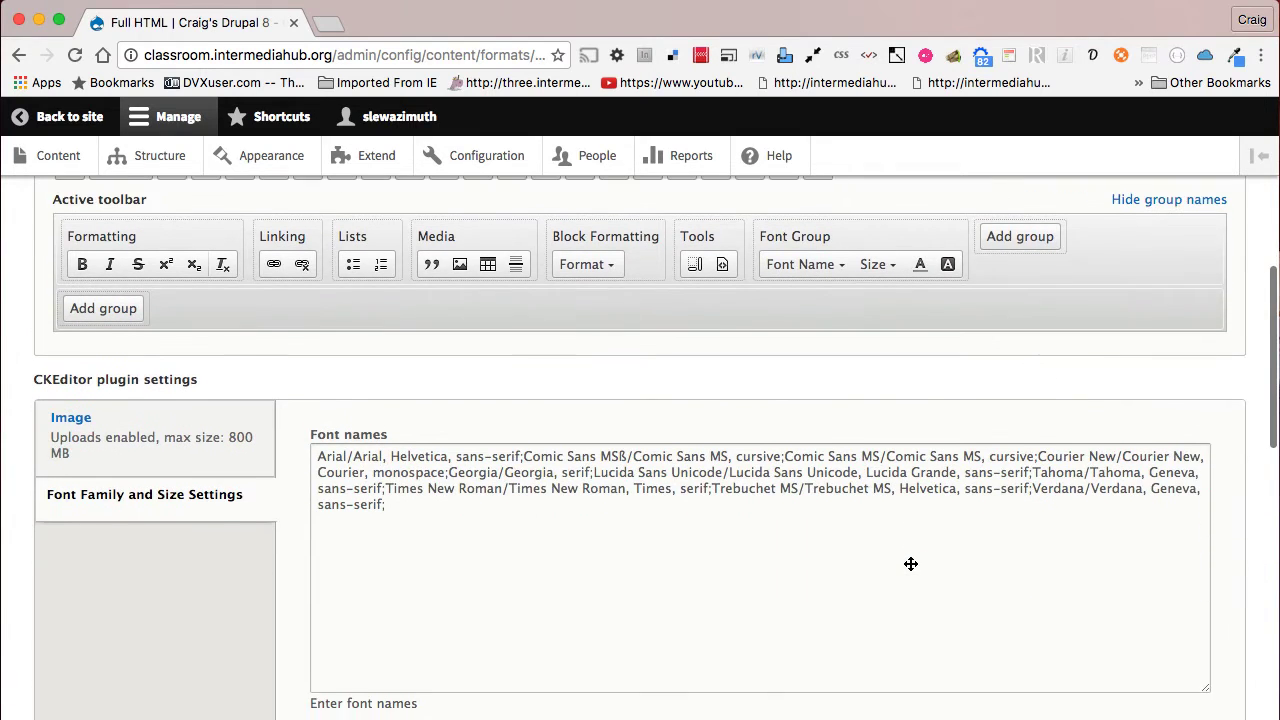
{"action": "scroll", "coordinate": [910, 564], "scroll_direction": "down", "scroll_amount": 3}
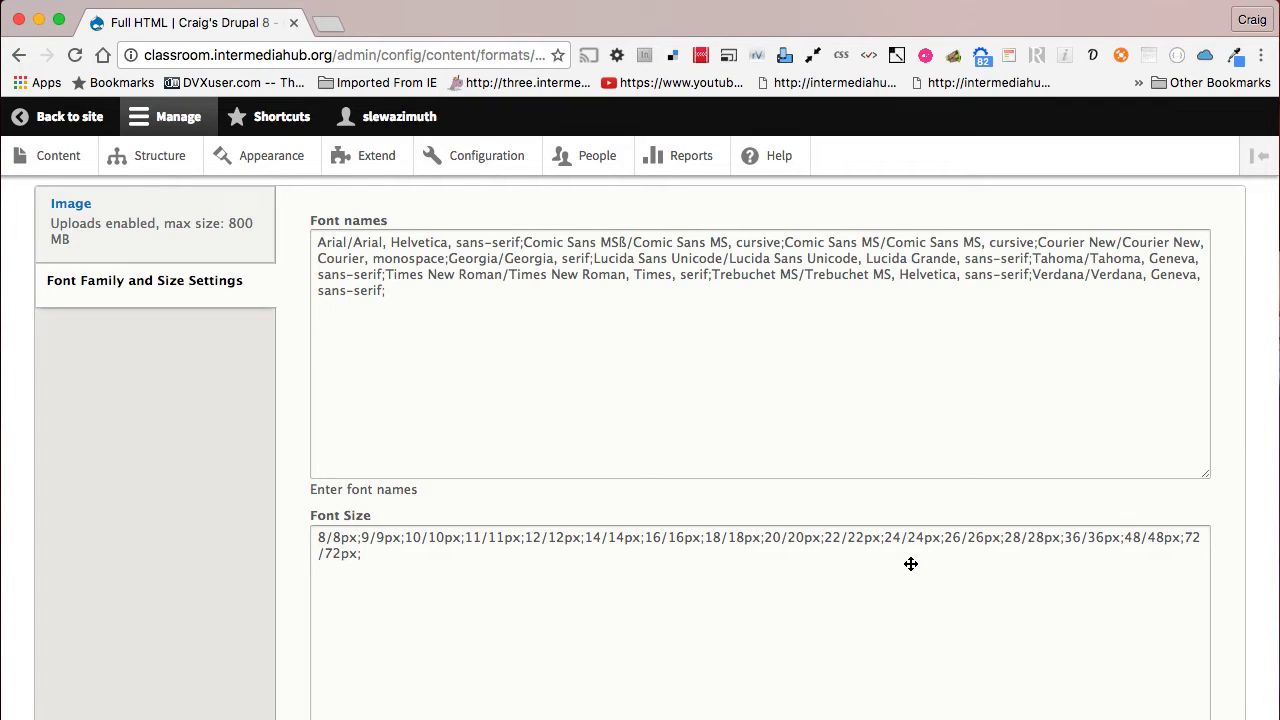
{"action": "scroll", "coordinate": [910, 564], "scroll_direction": "down", "scroll_amount": 15}
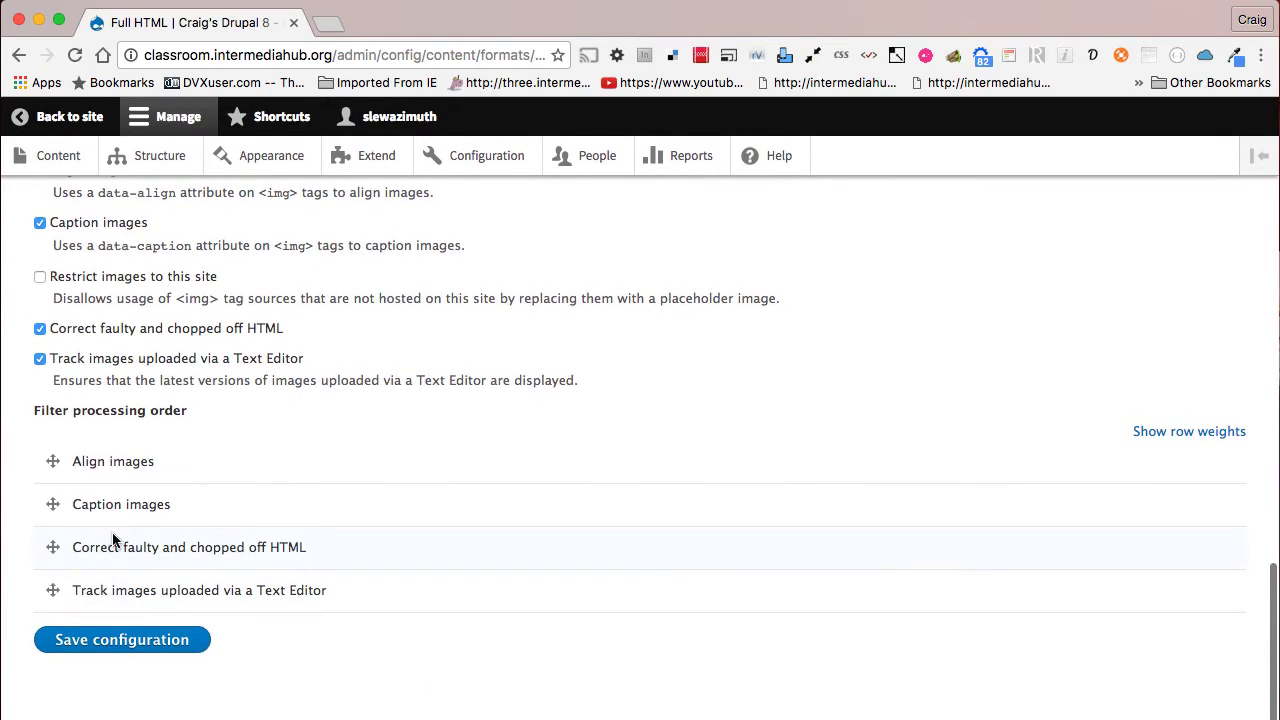
{"action": "left_click", "coordinate": [115, 645]}
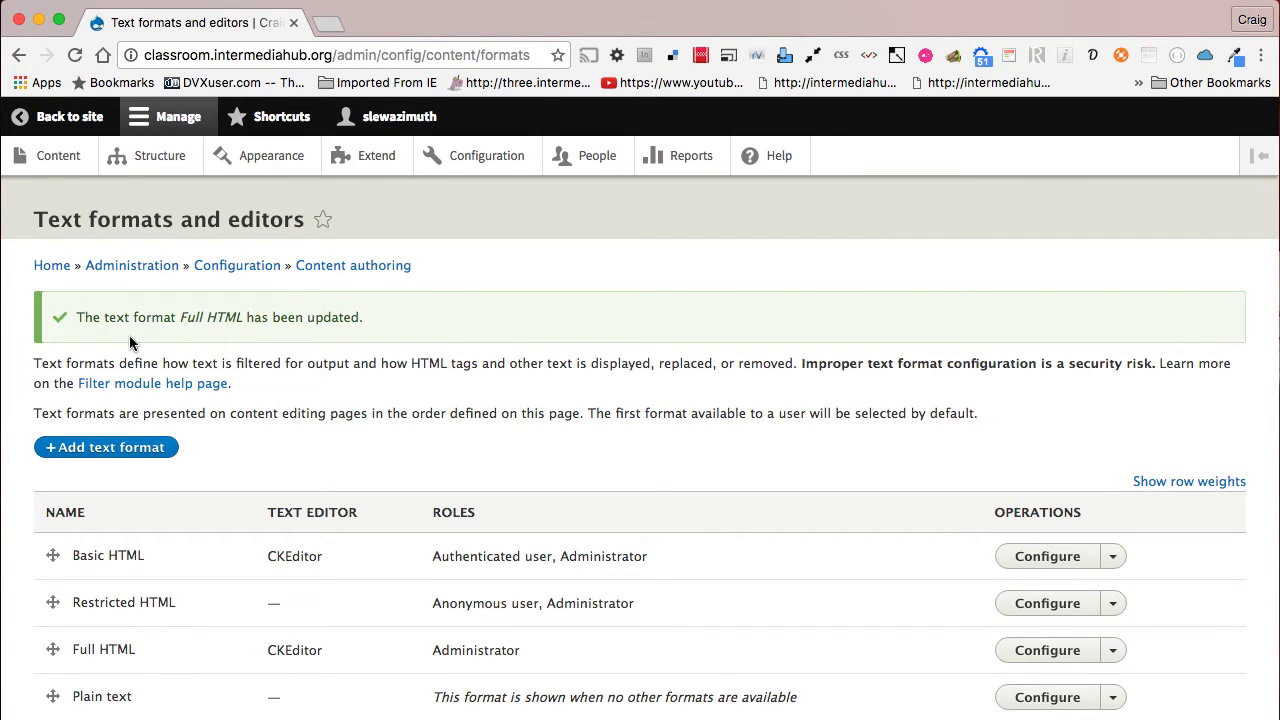
Start a new Basic page and set its body's text format to Full HTML
{"action": "left_click", "coordinate": [58, 163]}
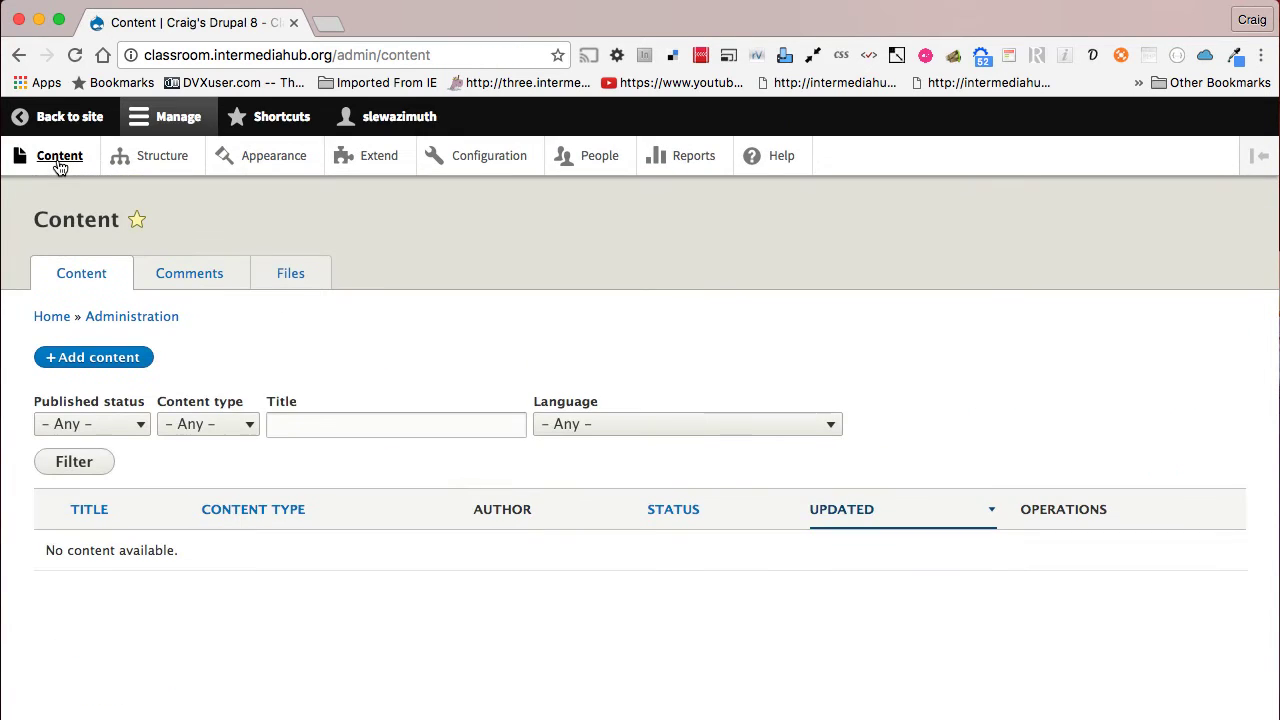
{"action": "left_click", "coordinate": [96, 363]}
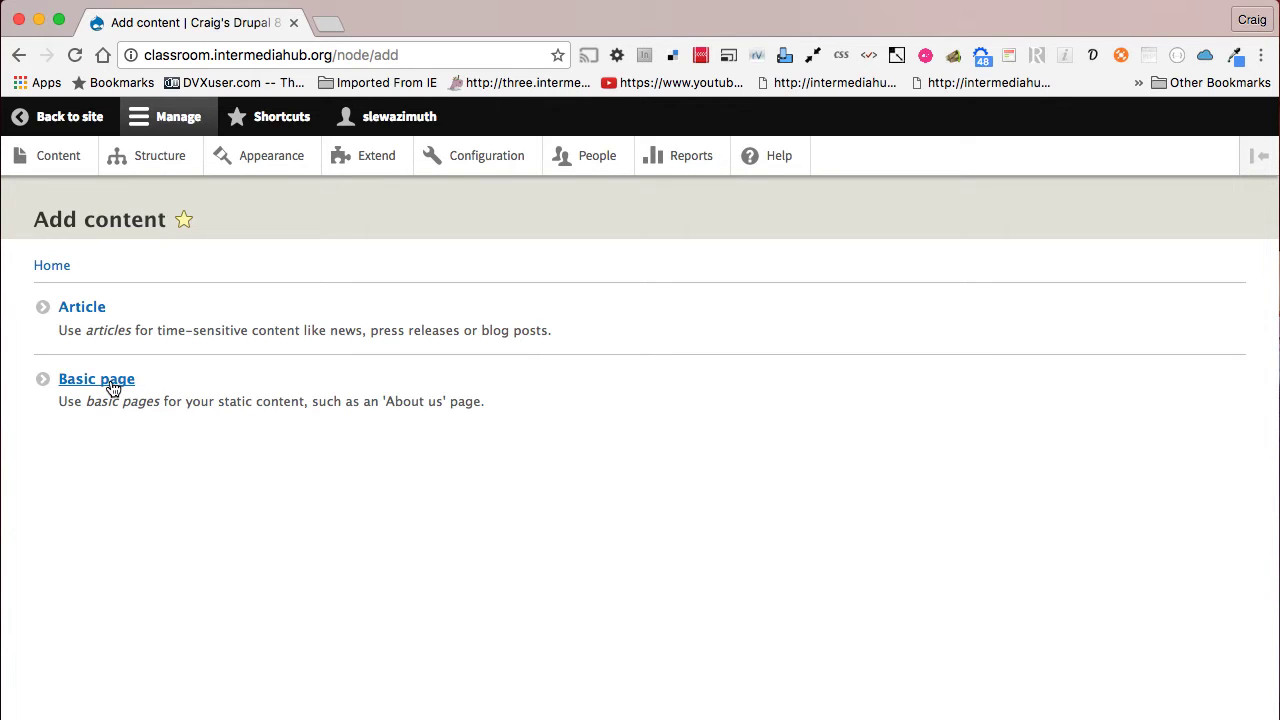
{"action": "left_click", "coordinate": [113, 389]}
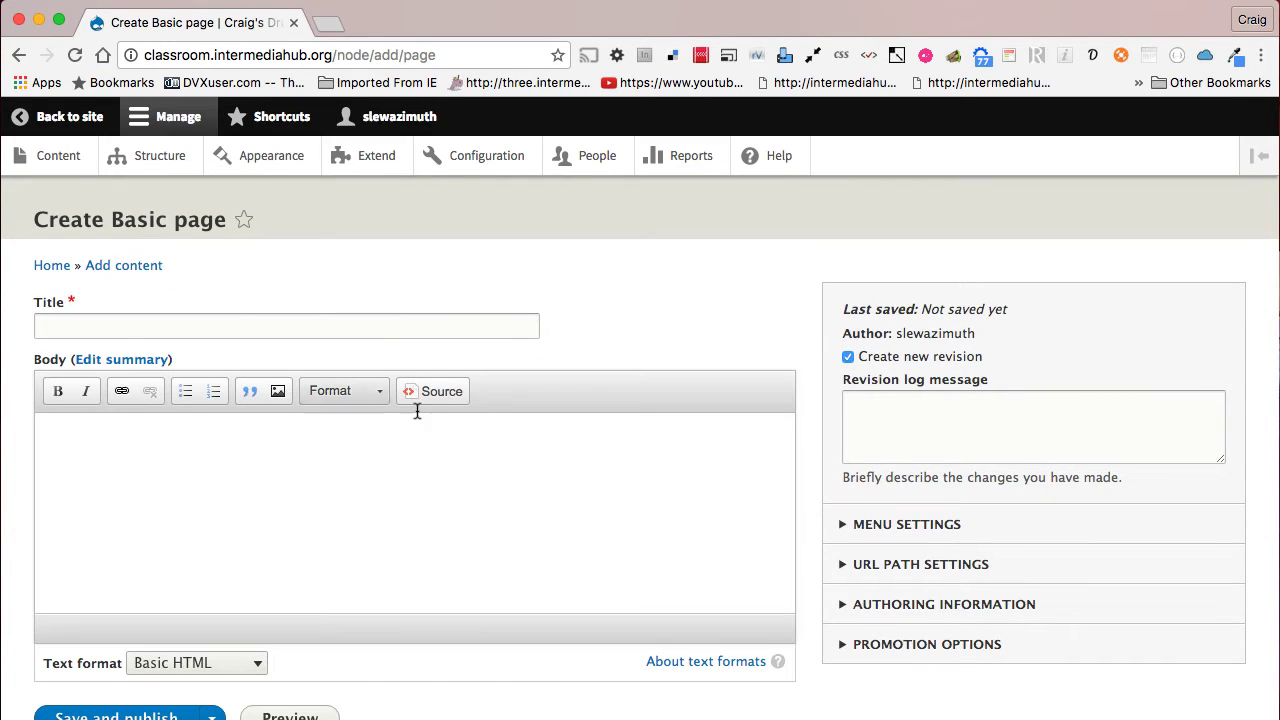
{"action": "scroll", "coordinate": [461, 426], "scroll_direction": "down", "scroll_amount": 1}
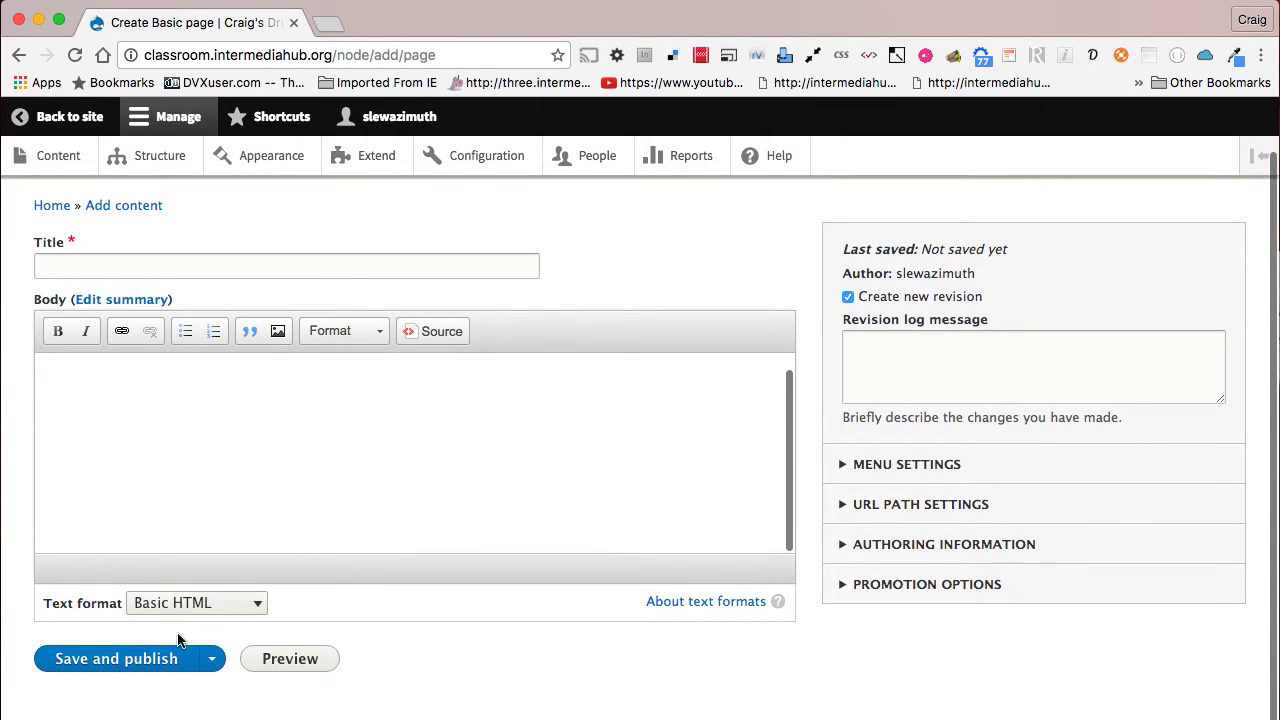
{"action": "left_click", "coordinate": [246, 606]}
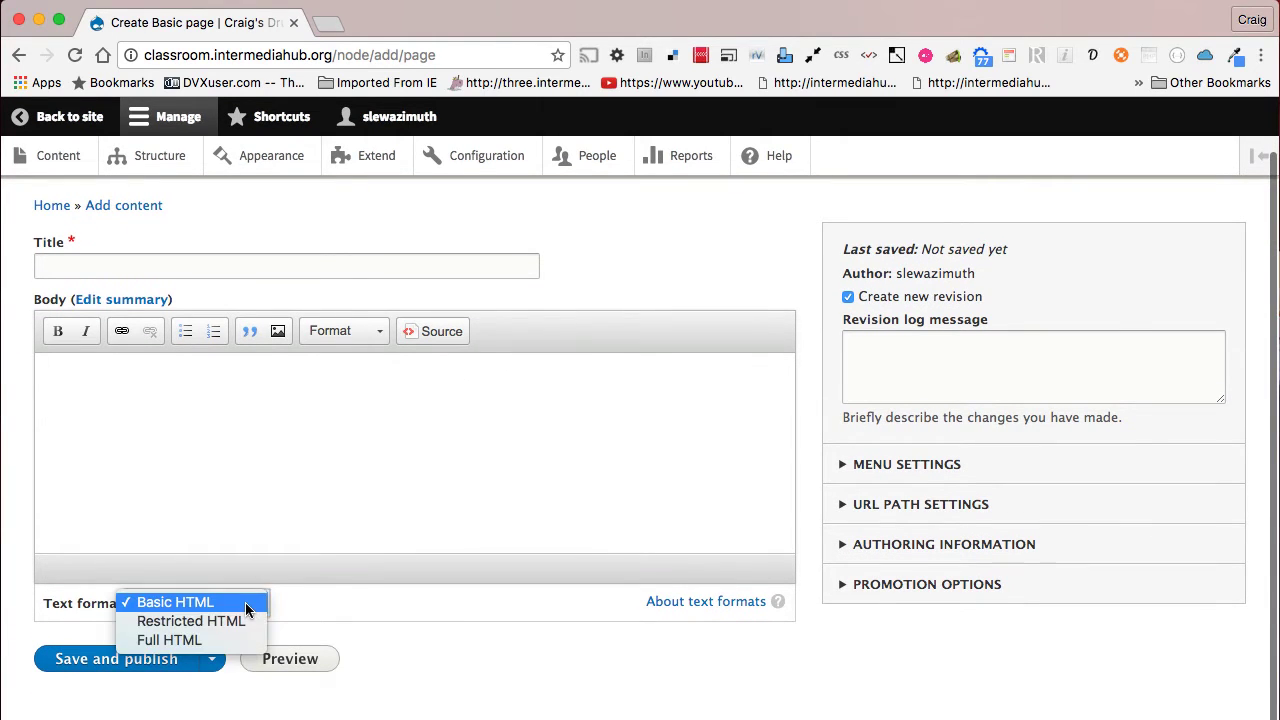
{"action": "left_click", "coordinate": [195, 641]}
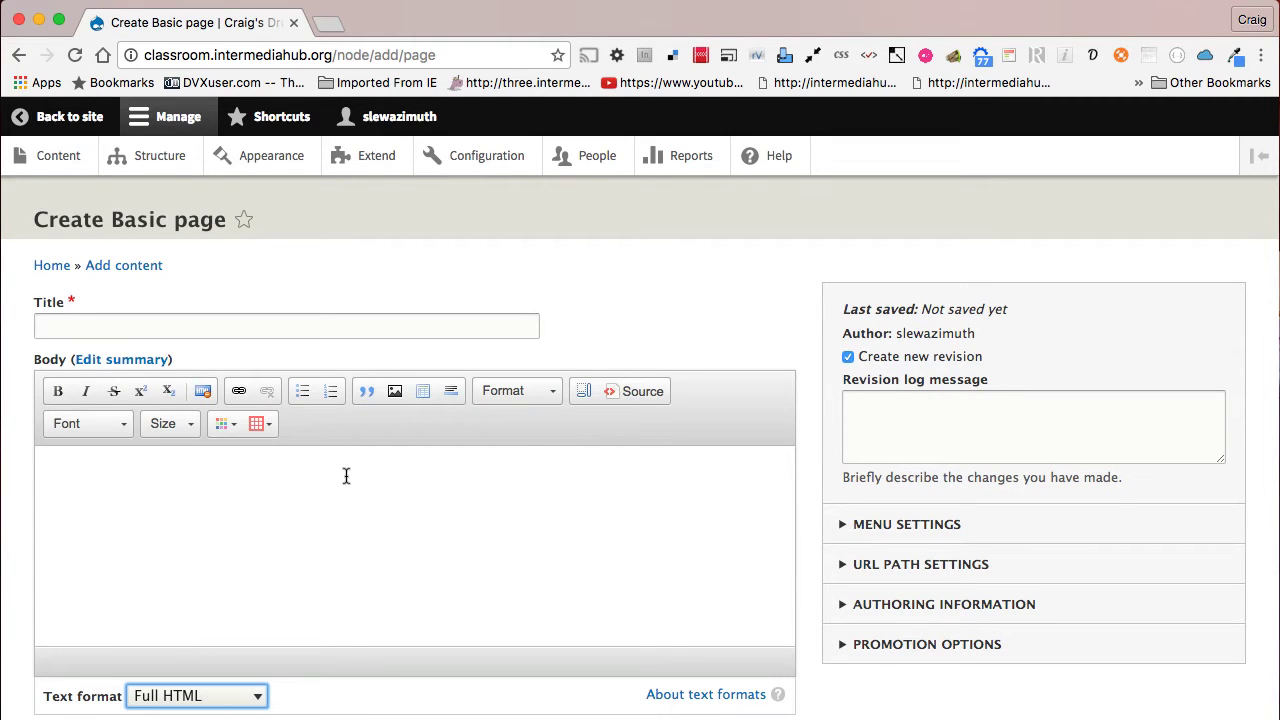
Examine the font names and font sizes offered in the body editor's Font and Size lists
{"action": "left_click", "coordinate": [121, 423]}
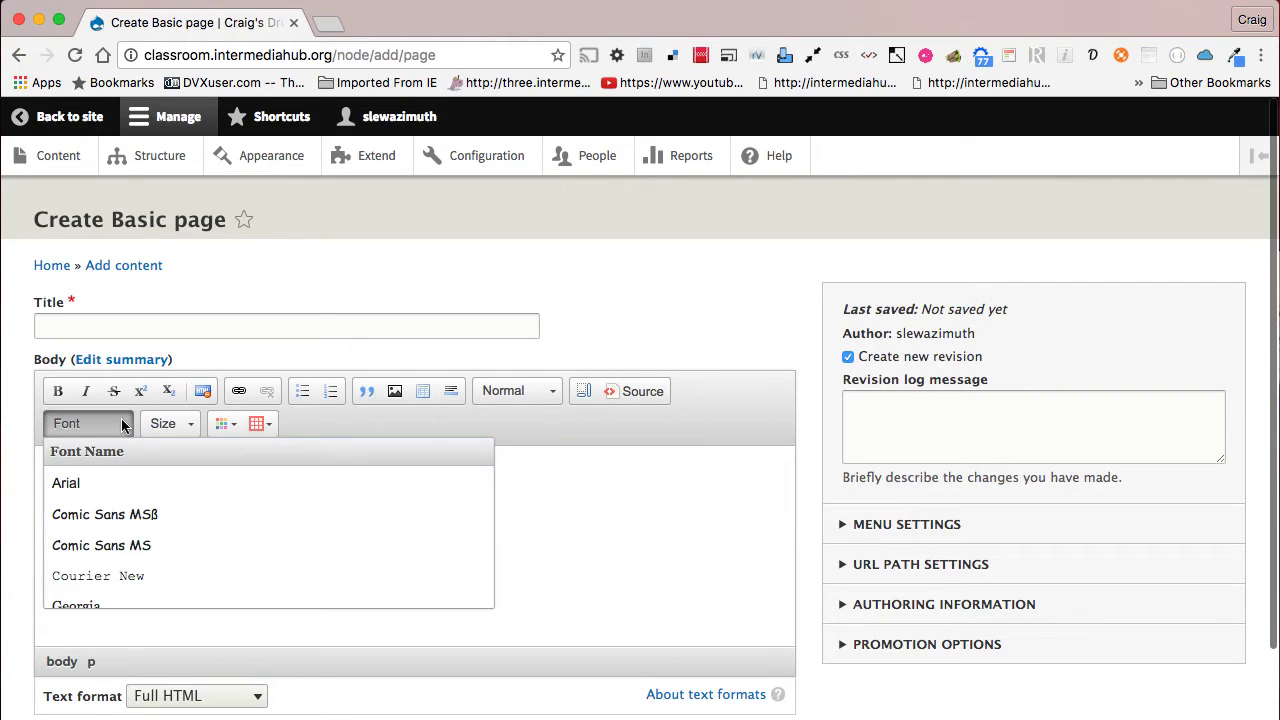
{"action": "left_click", "coordinate": [163, 427]}
{"action": "left_click", "coordinate": [163, 427]}
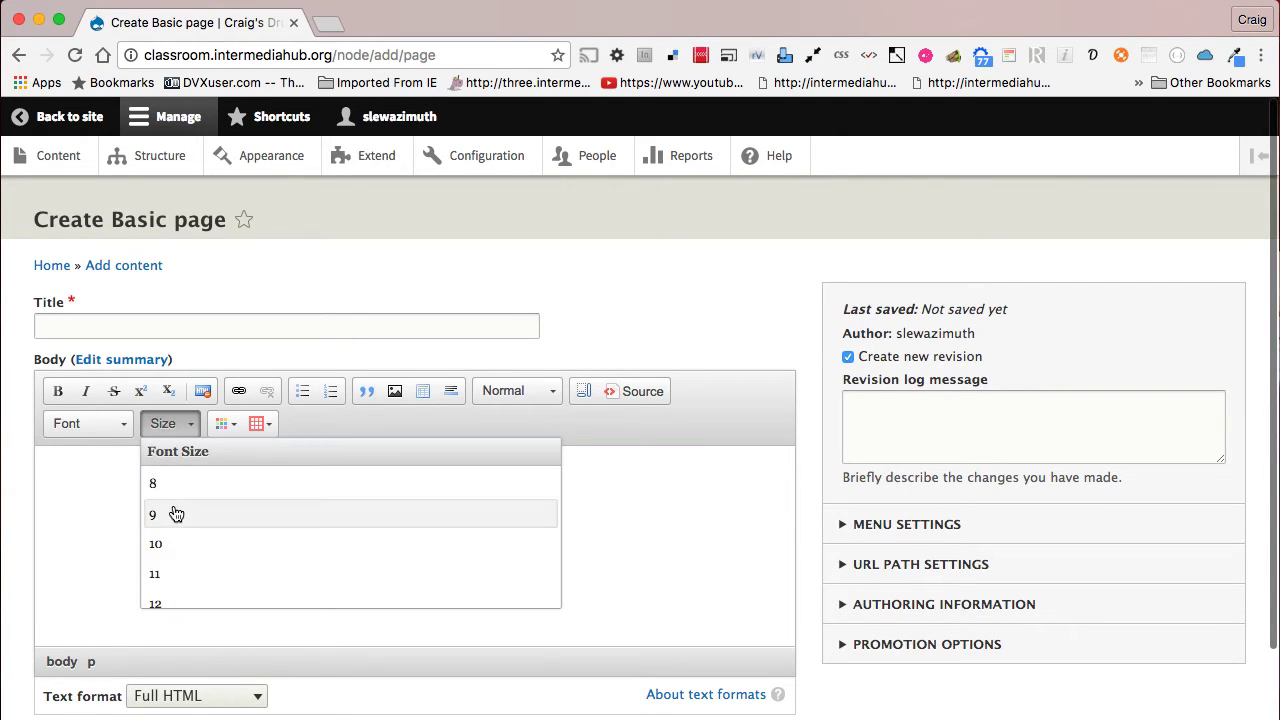
{"action": "scroll", "coordinate": [176, 514], "scroll_direction": "down", "scroll_amount": 10}
{"action": "scroll", "coordinate": [176, 514], "scroll_direction": "up", "scroll_amount": 4}
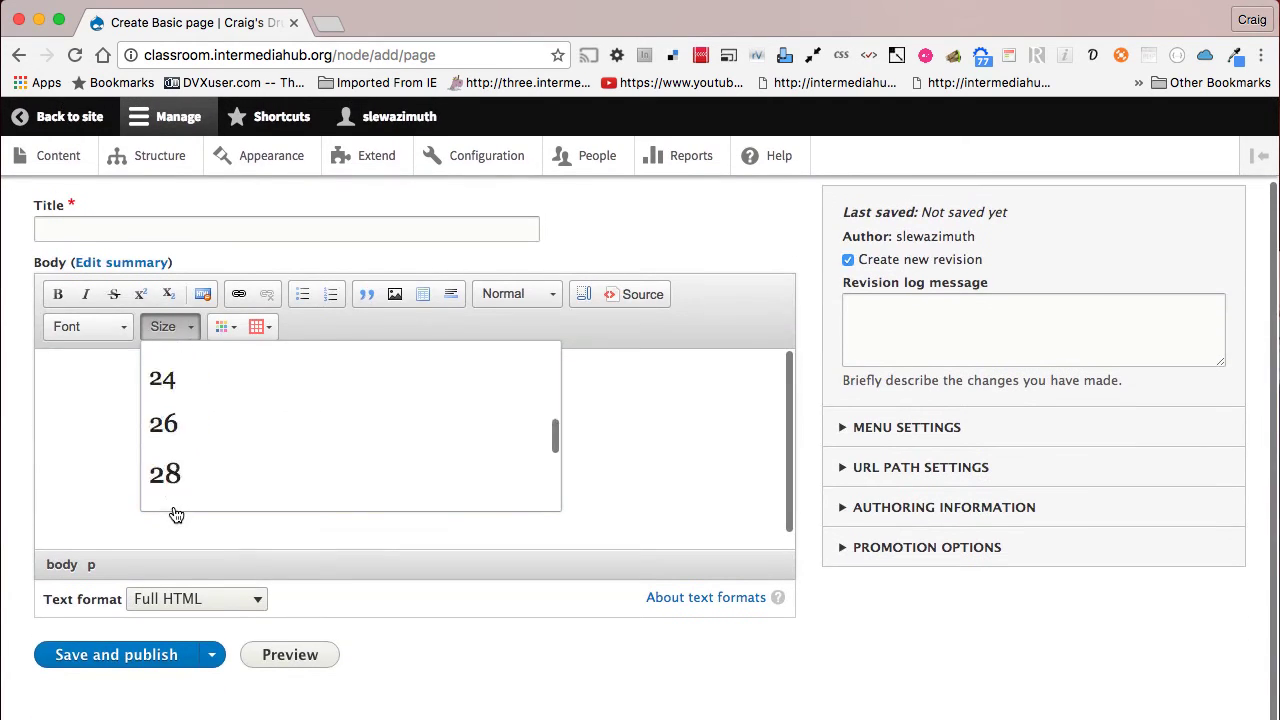
{"action": "scroll", "coordinate": [176, 514], "scroll_direction": "up", "scroll_amount": 5}
{"action": "left_click", "coordinate": [219, 358]}
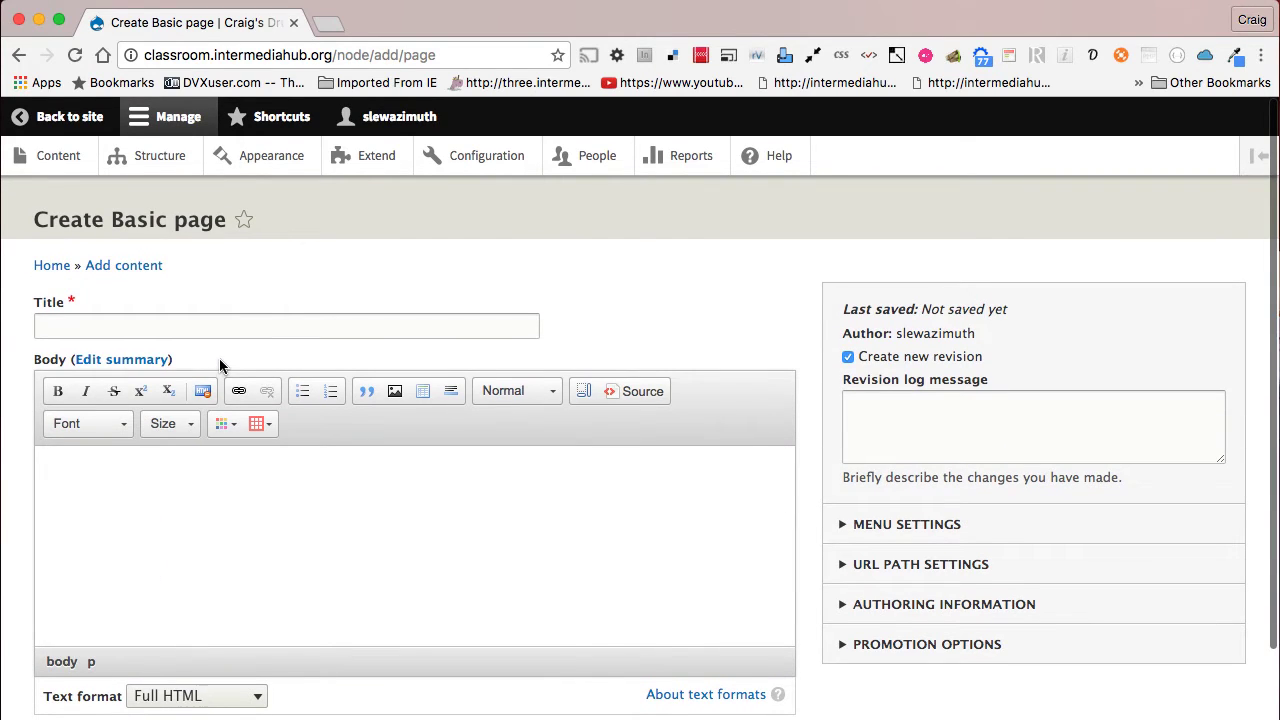
Give the new page the title "Font Test" and enter "Testing" as its body text
{"action": "left_click", "coordinate": [78, 316]}
{"action": "type", "text": "F"}
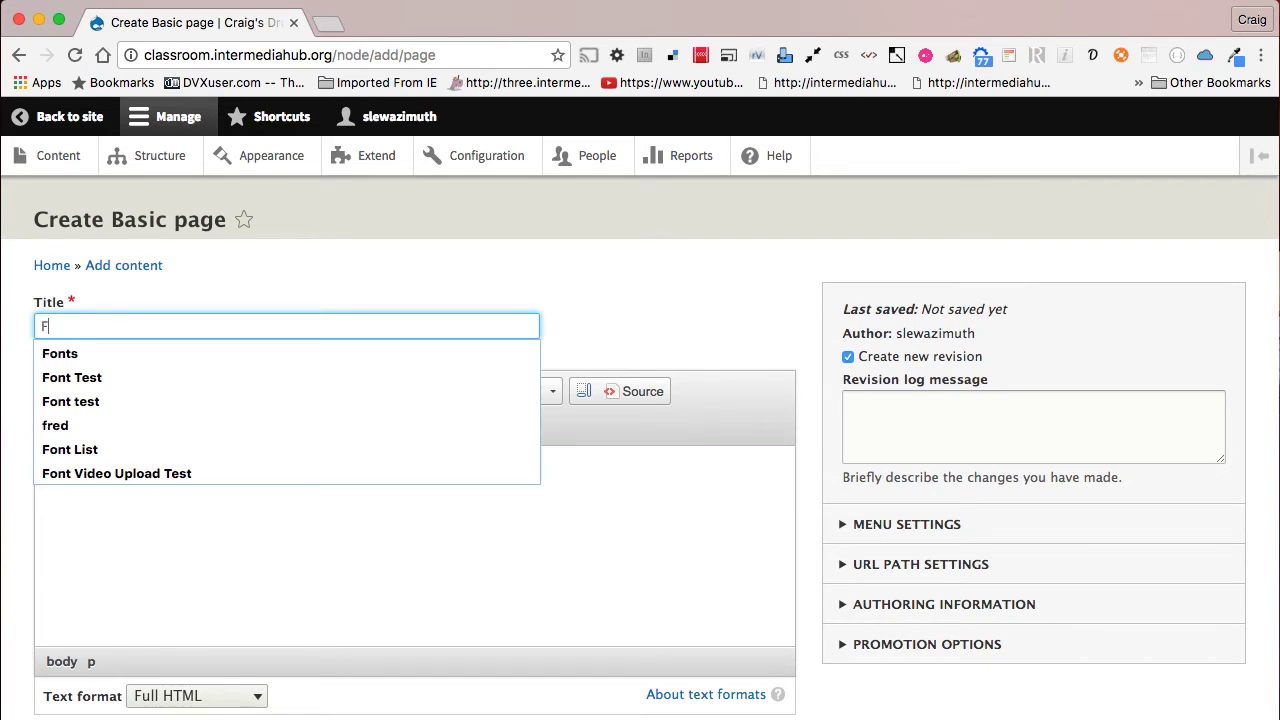
{"action": "type", "text": "ont Te"}
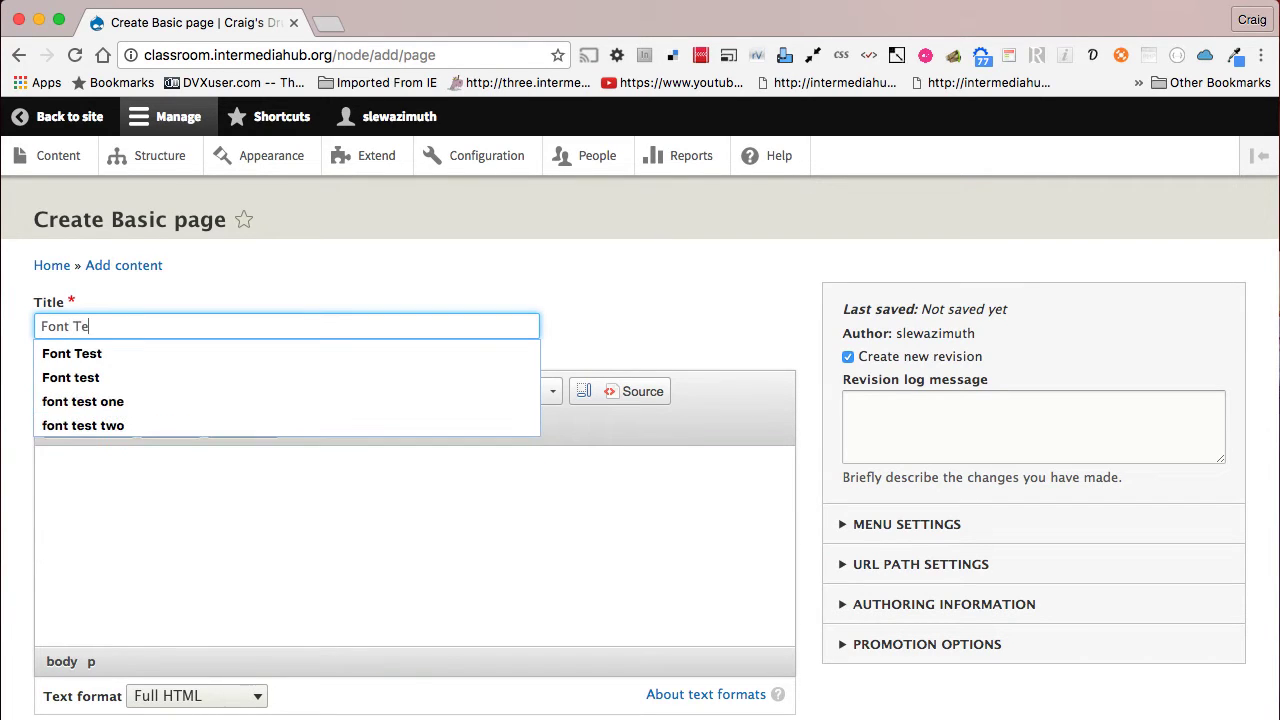
{"action": "type", "text": "st"}
{"action": "left_click", "coordinate": [108, 474]}
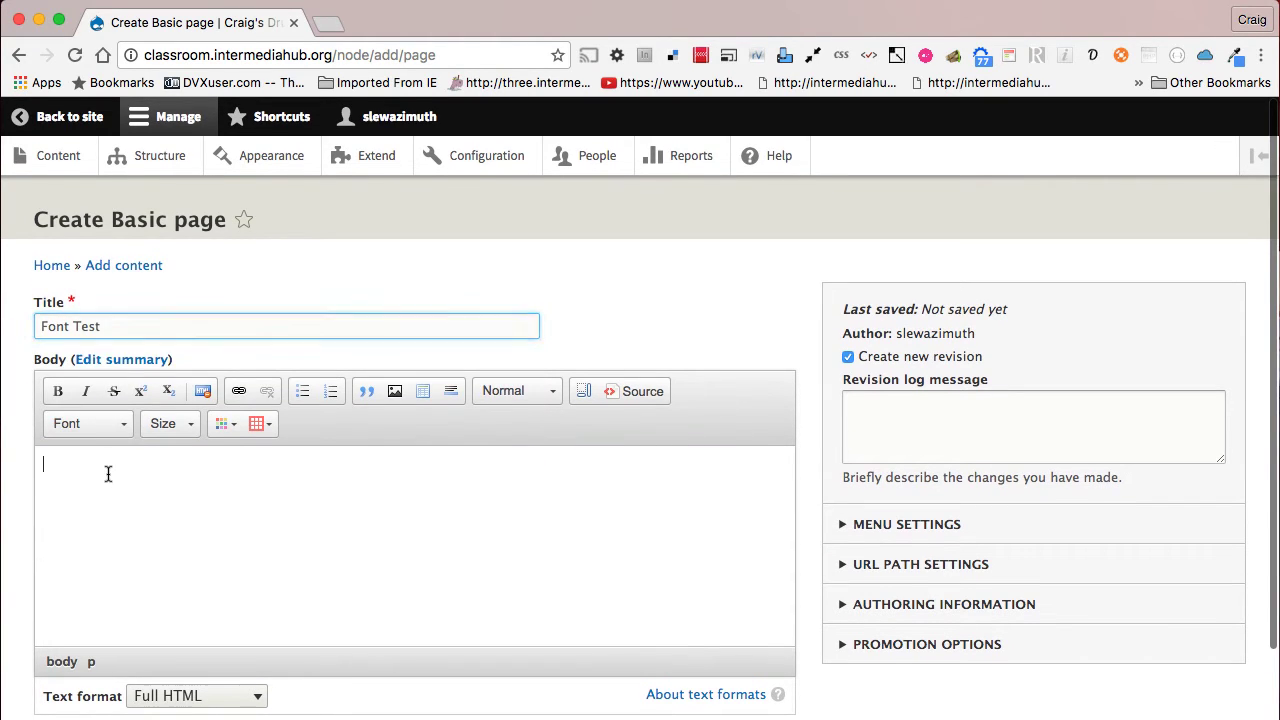
{"action": "type", "text": "Testing"}
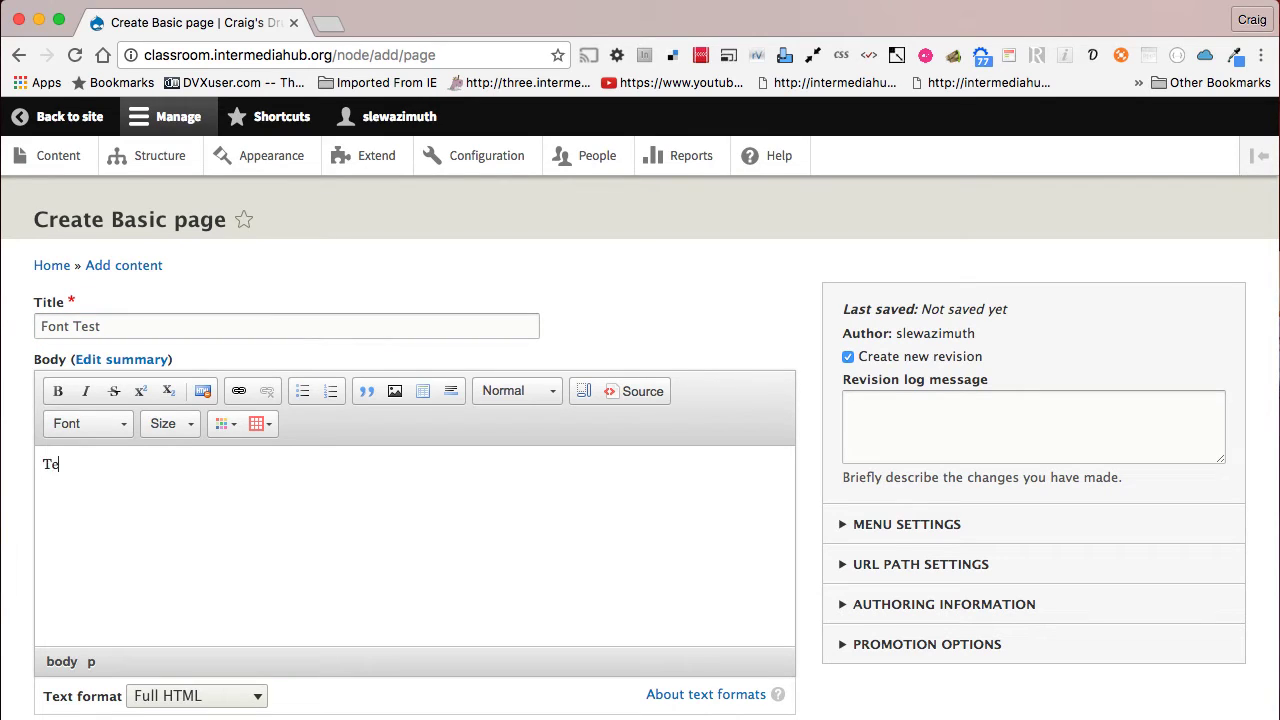
Format the body text "Testing" with font size 72 and the Times New Roman font
{"action": "left_click", "coordinate": [177, 478]}
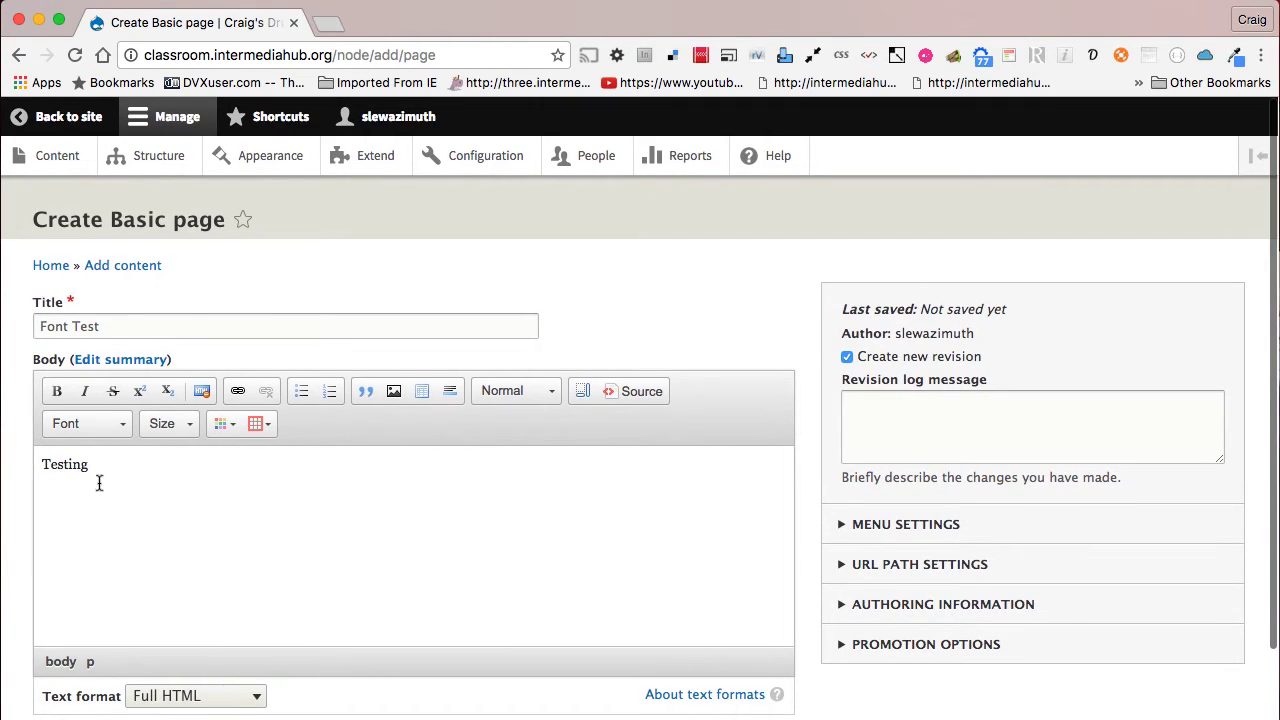
{"action": "left_click_drag", "start_coordinate": [99, 469], "coordinate": [34, 466]}
{"action": "left_click", "coordinate": [163, 424]}
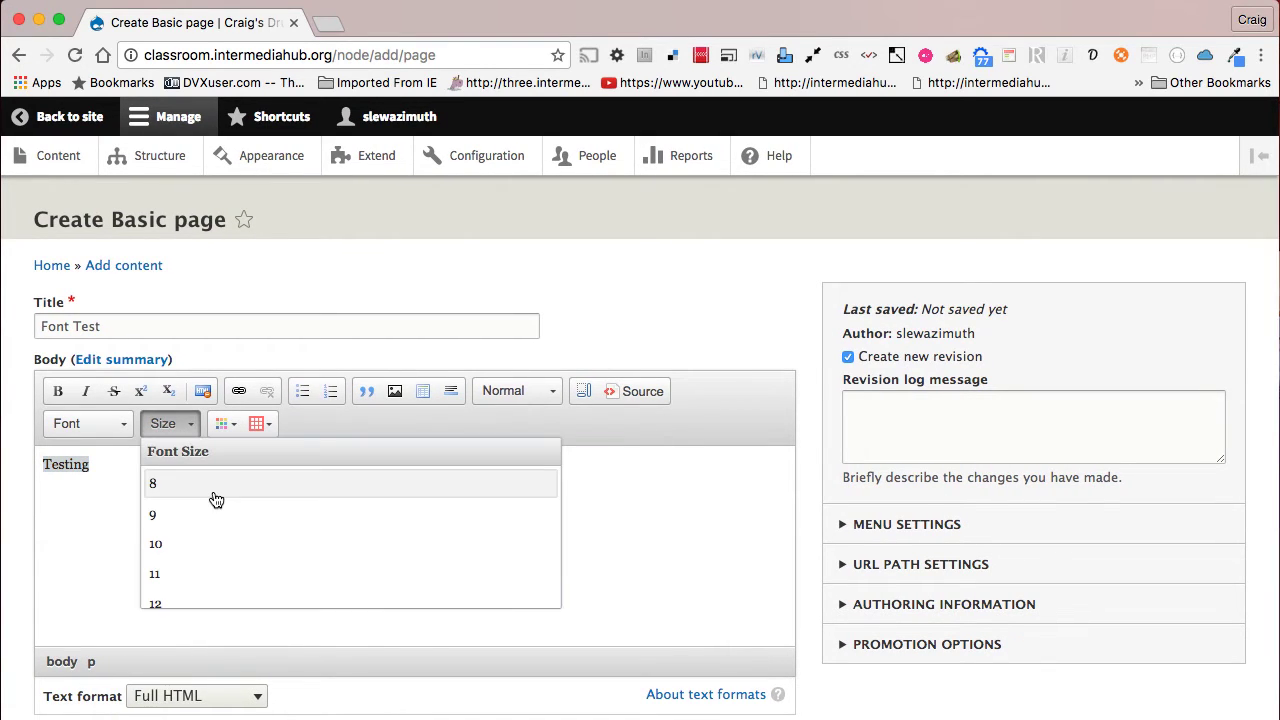
{"action": "scroll", "coordinate": [216, 500], "scroll_direction": "down", "scroll_amount": 5}
{"action": "scroll", "coordinate": [216, 500], "scroll_direction": "down", "scroll_amount": 5}
{"action": "left_click", "coordinate": [214, 446]}
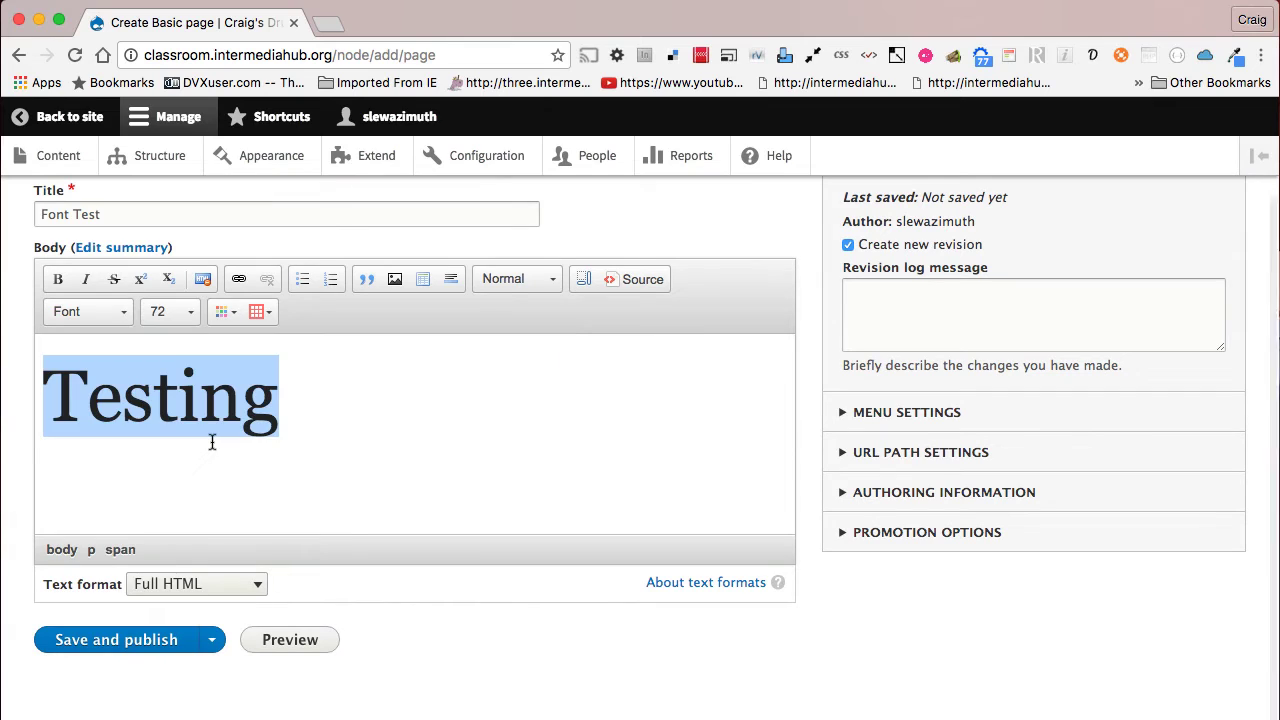
{"action": "left_click", "coordinate": [122, 320]}
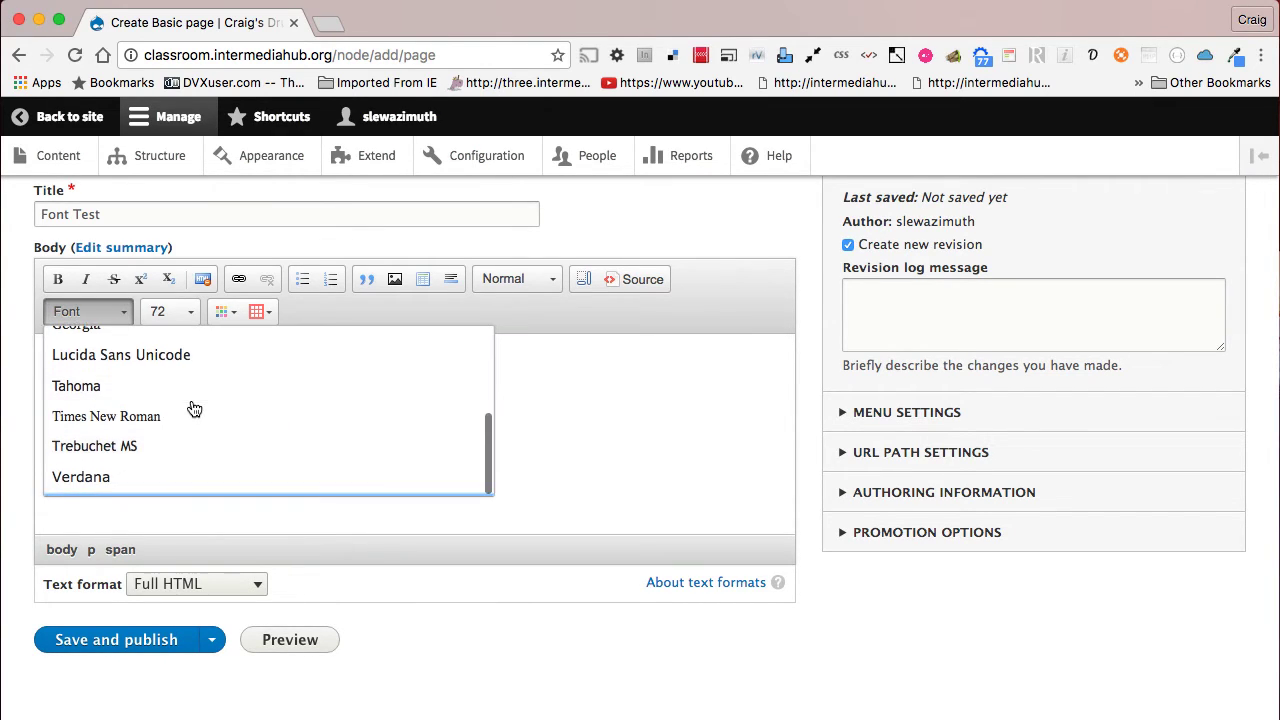
{"action": "left_click", "coordinate": [124, 418]}
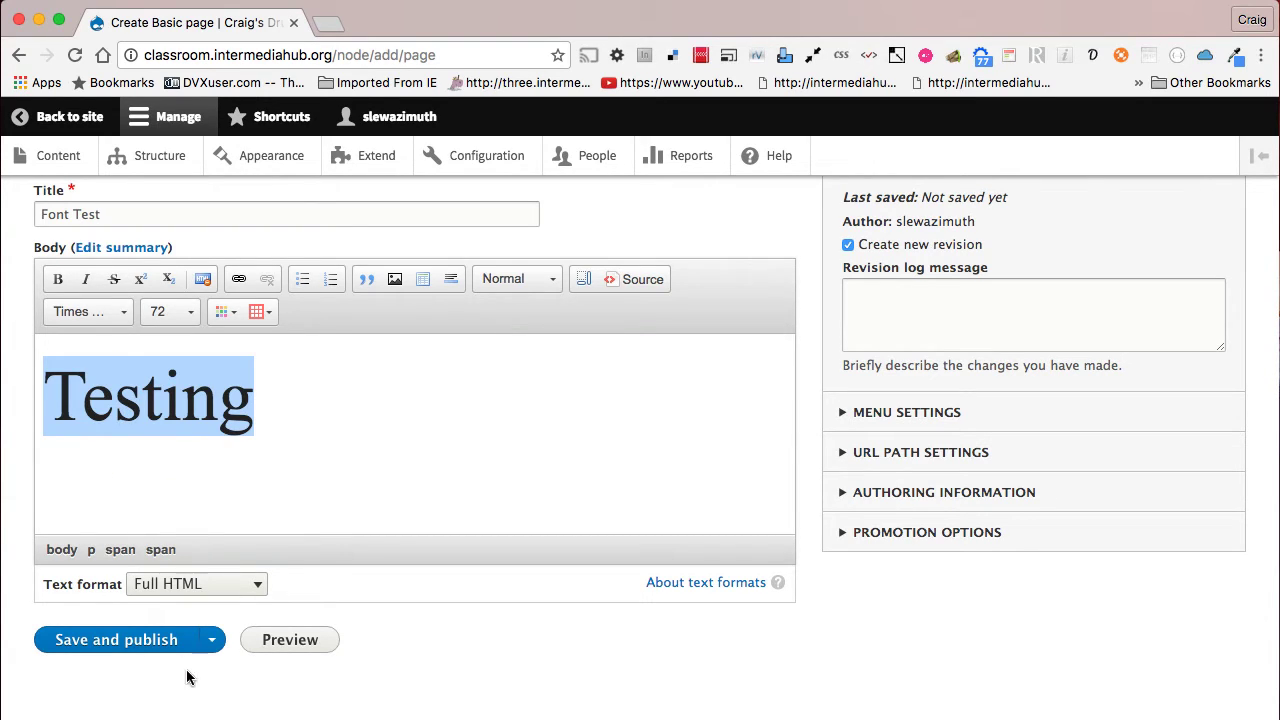
Save and publish the Font Test page and look over the published result
{"action": "left_click", "coordinate": [164, 643]}
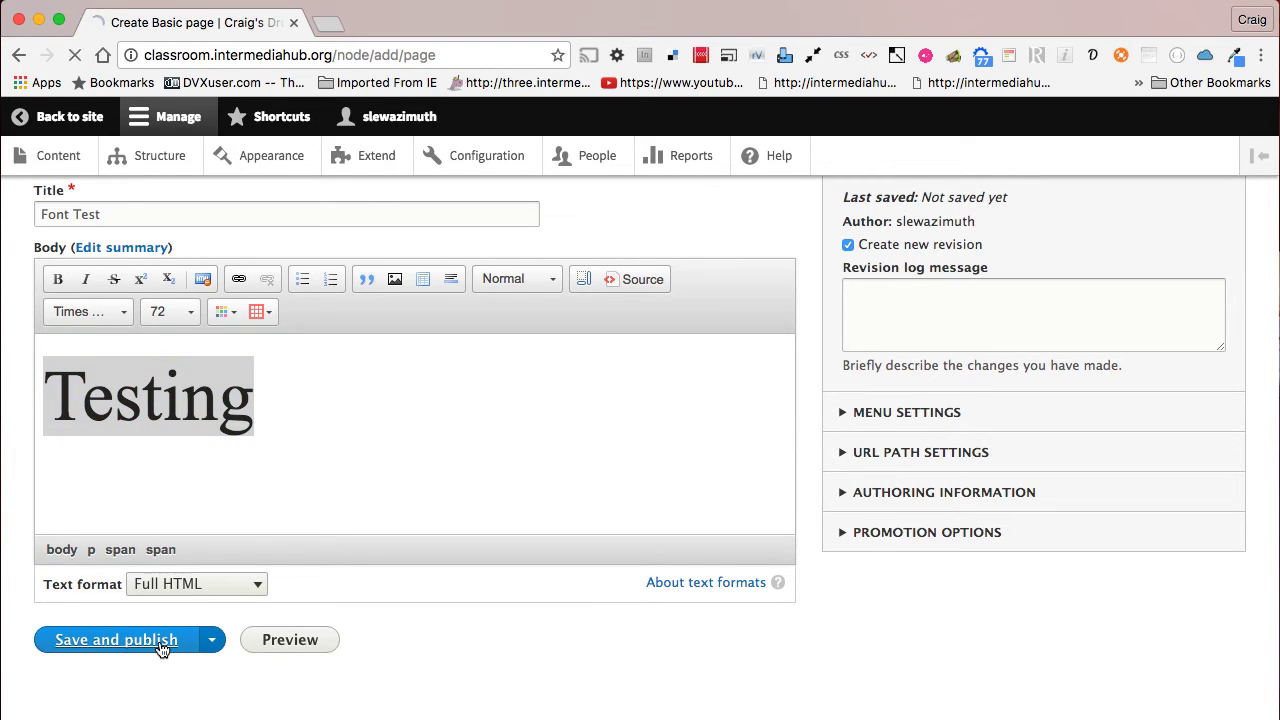
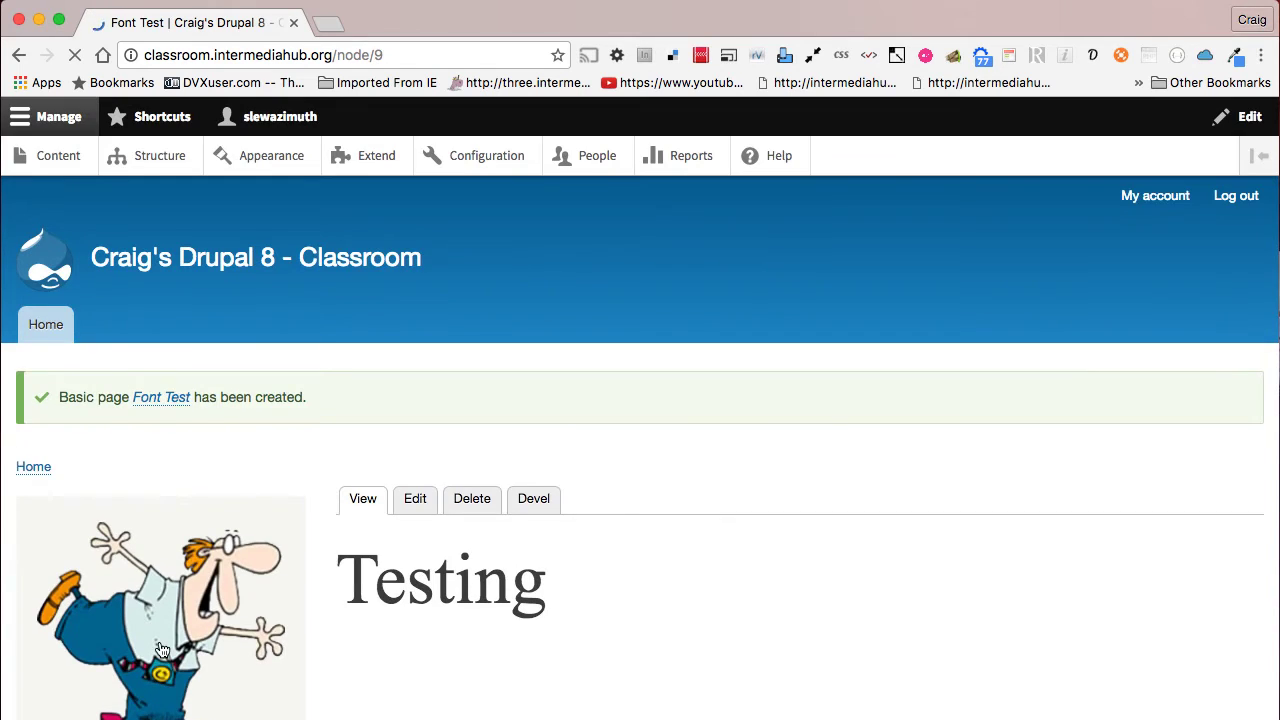
{"action": "scroll", "coordinate": [162, 651], "scroll_direction": "down", "scroll_amount": 1}
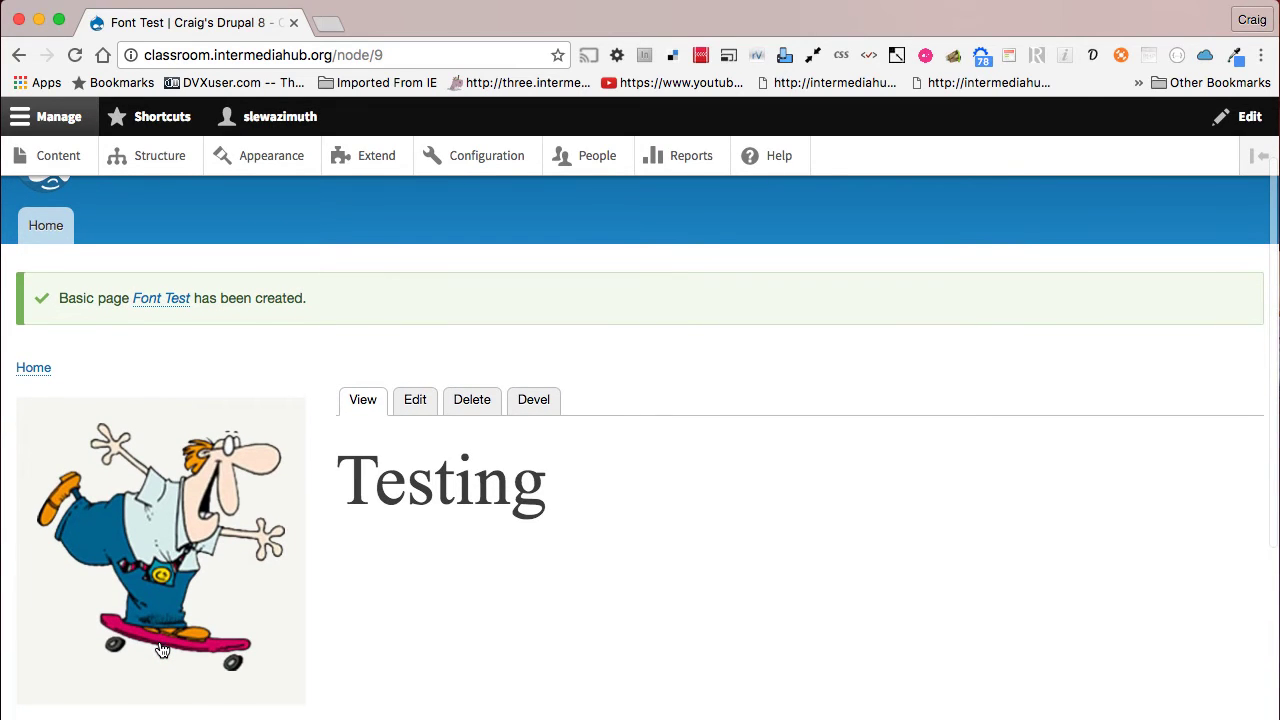
{"action": "scroll", "coordinate": [162, 651], "scroll_direction": "down", "scroll_amount": 1}
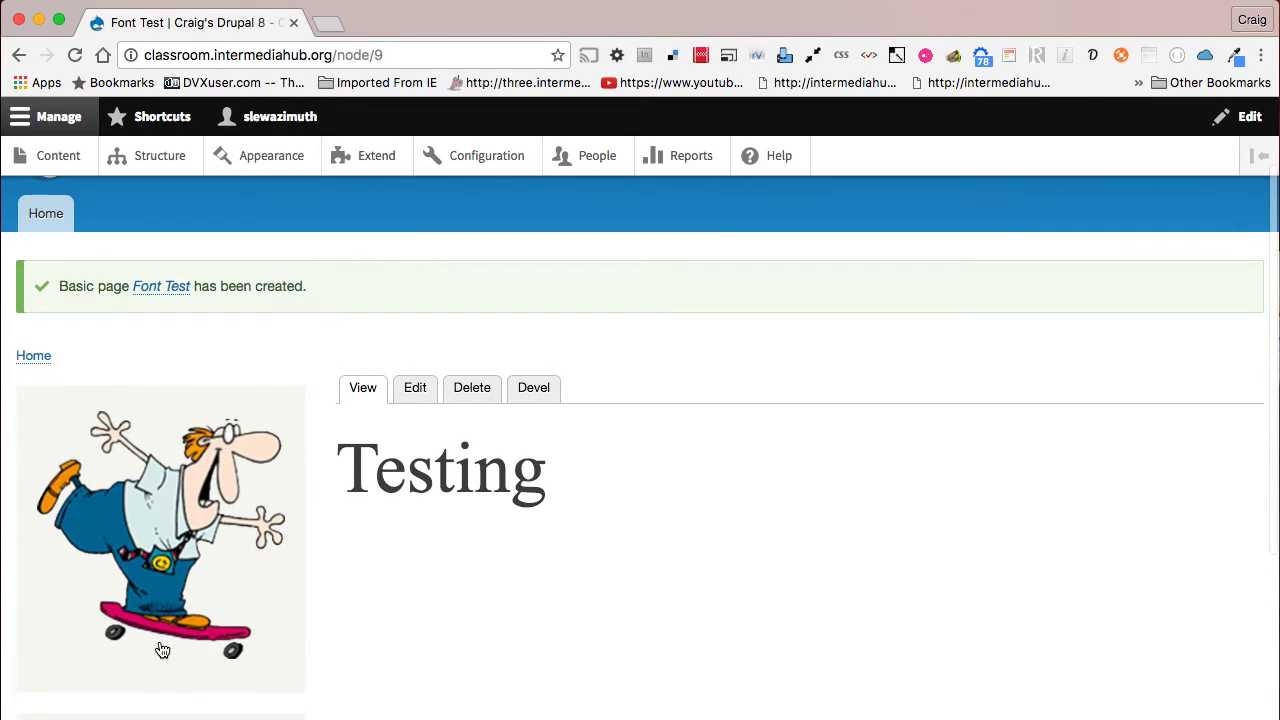
Add 144/144px; to the end of the Font Size list in the Full HTML format's plugin settings and save the configuration
{"action": "left_click", "coordinate": [499, 165]}
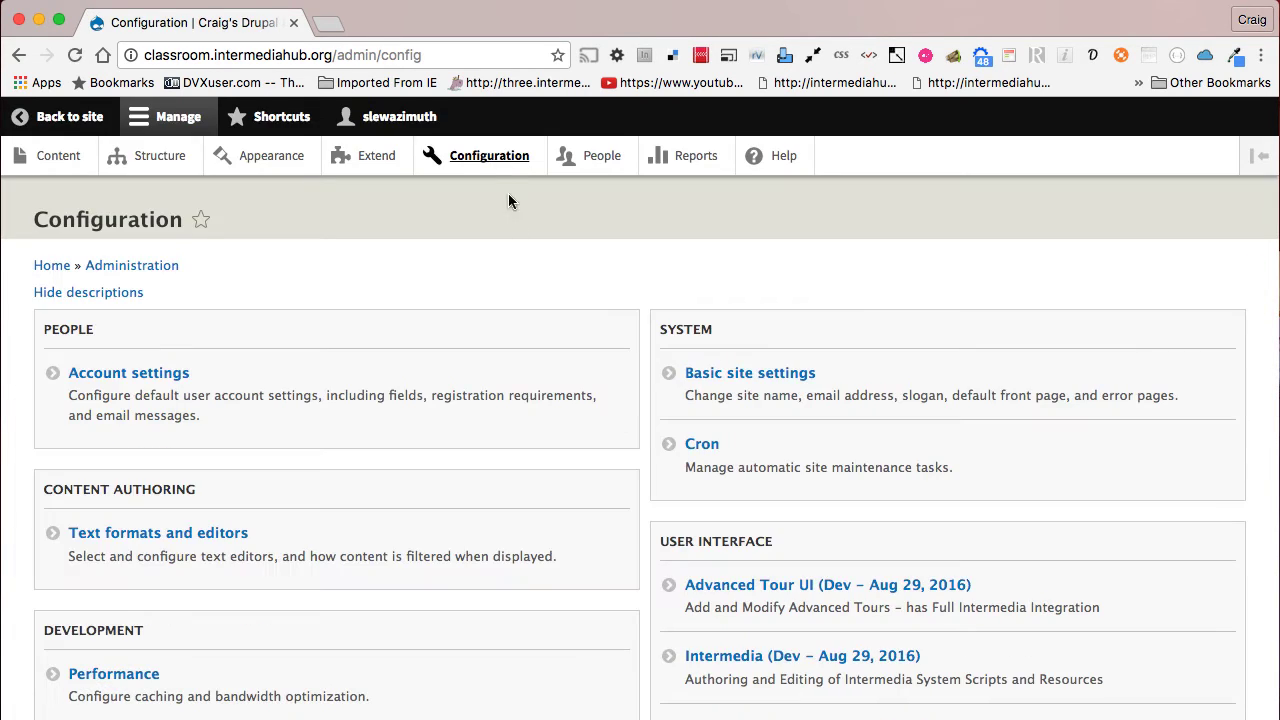
{"action": "left_click", "coordinate": [155, 542]}
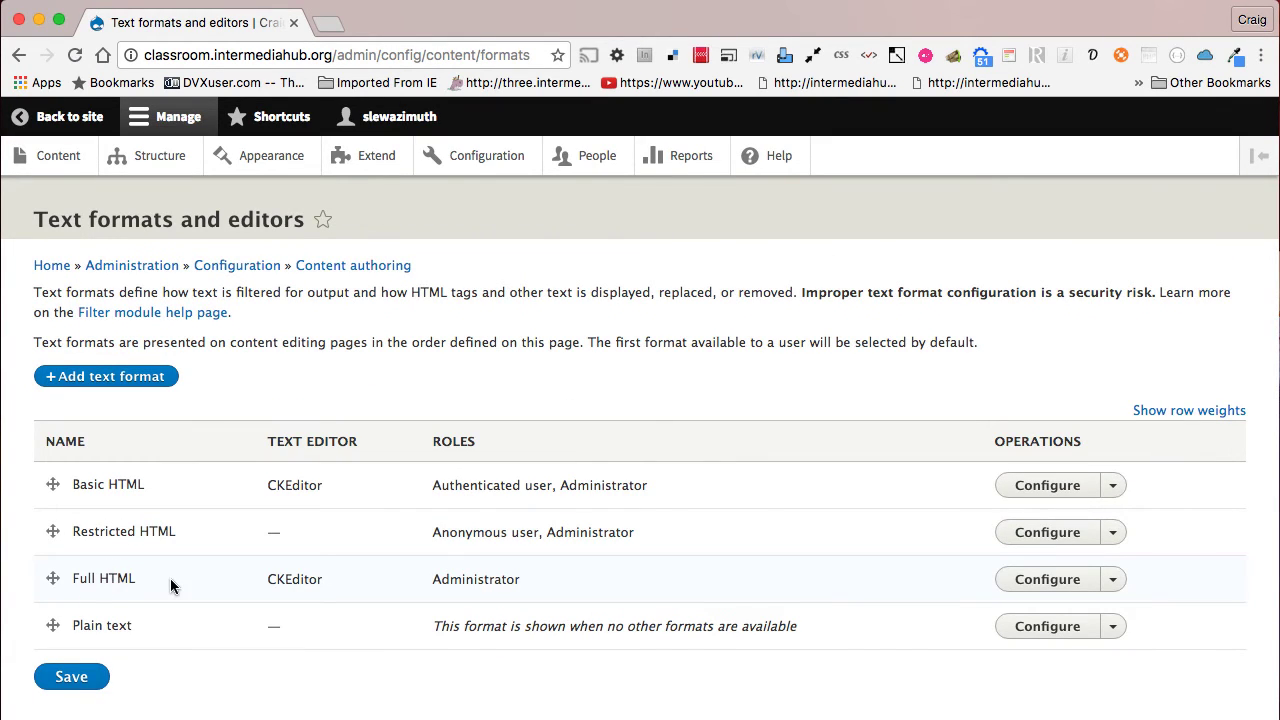
{"action": "left_click", "coordinate": [1048, 582]}
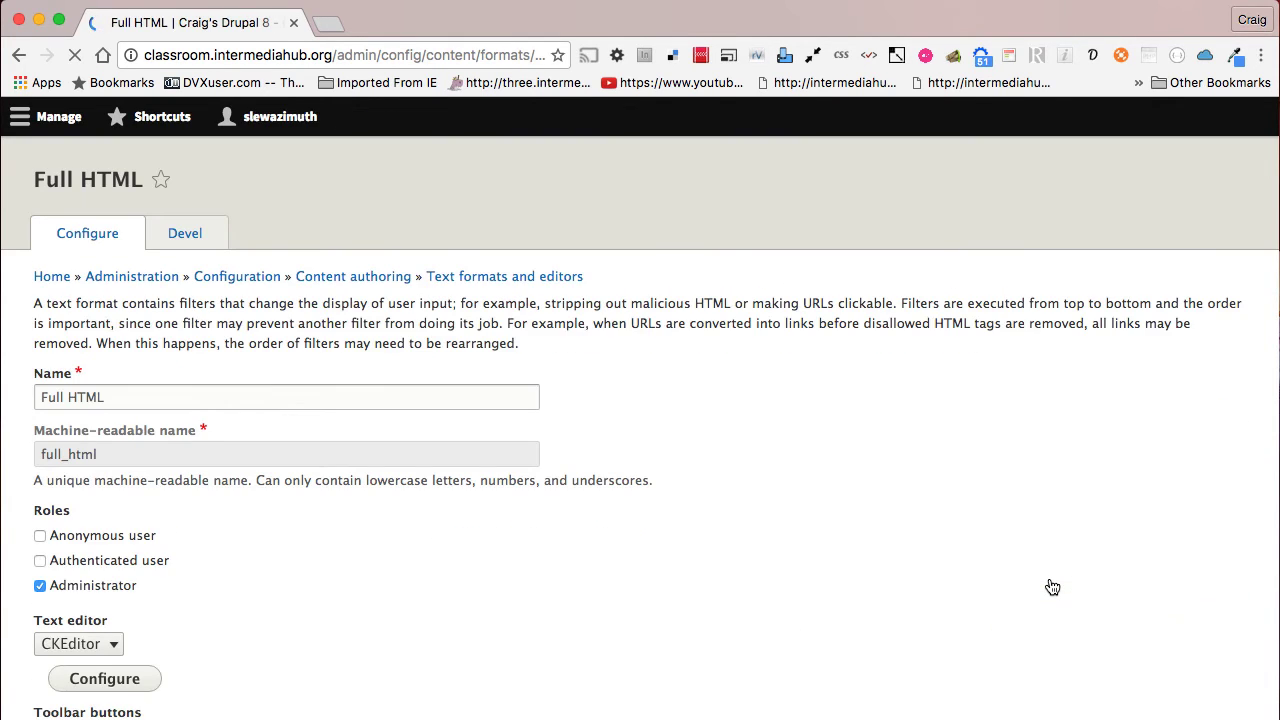
{"action": "scroll", "coordinate": [1030, 593], "scroll_direction": "down", "scroll_amount": 10}
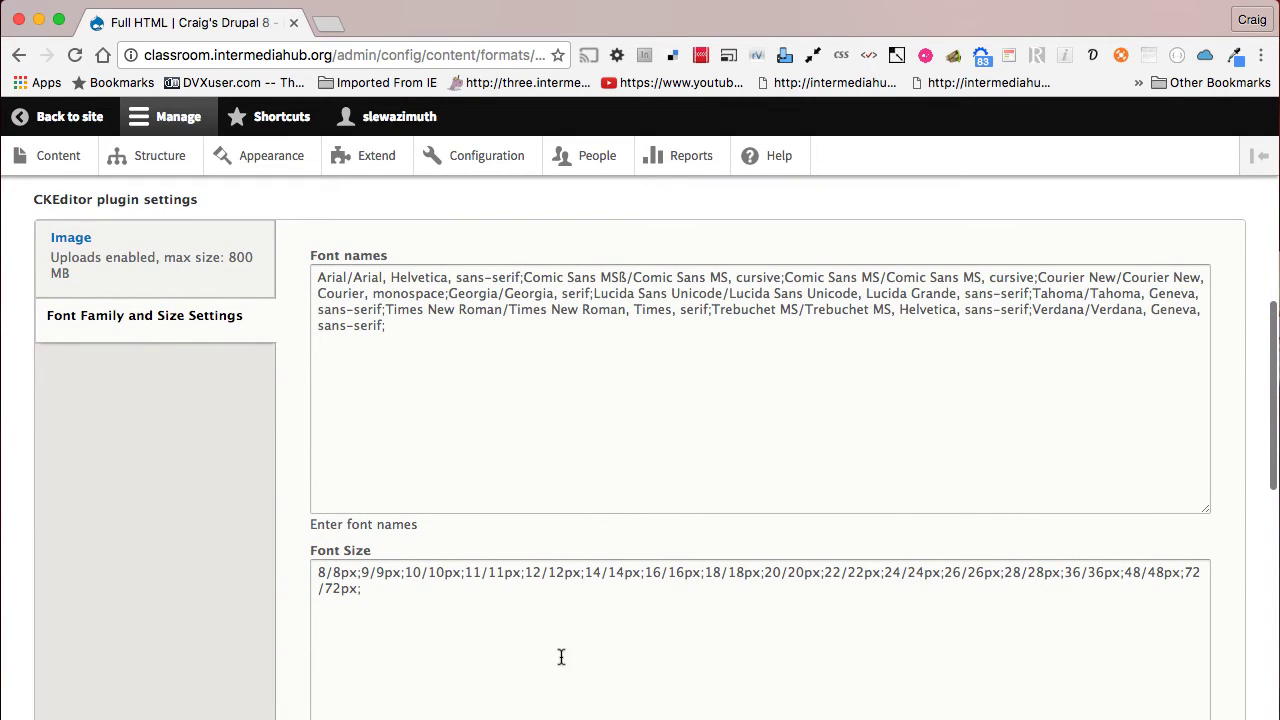
{"action": "left_click", "coordinate": [471, 603]}
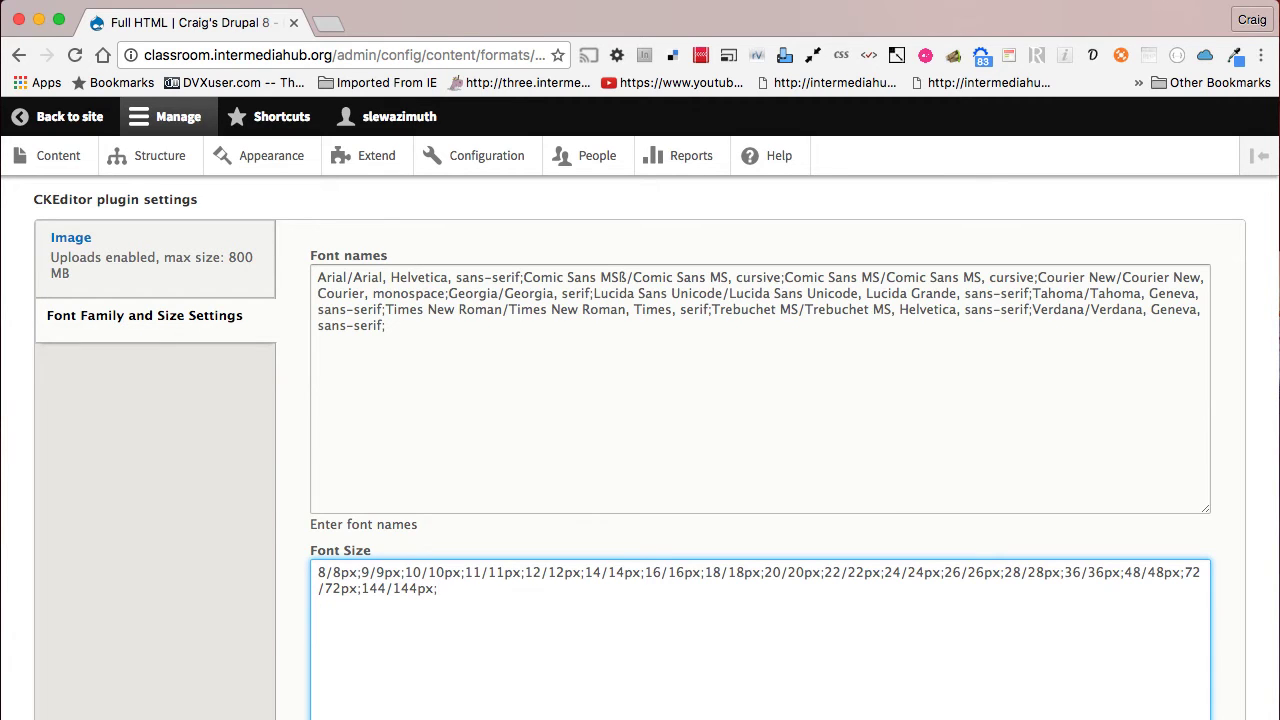
{"action": "scroll", "coordinate": [640, 450], "scroll_direction": "down", "scroll_amount": 10}
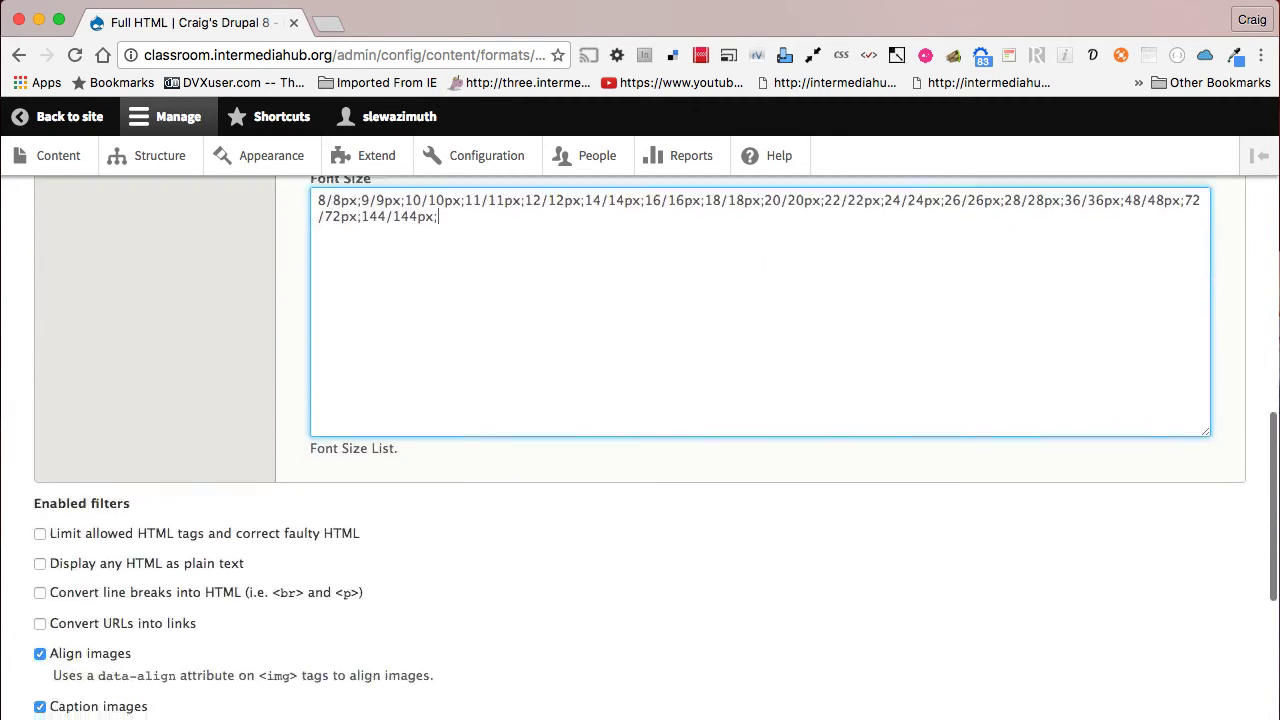
{"action": "scroll", "coordinate": [323, 568], "scroll_direction": "down", "scroll_amount": 4}
{"action": "left_click", "coordinate": [128, 667]}
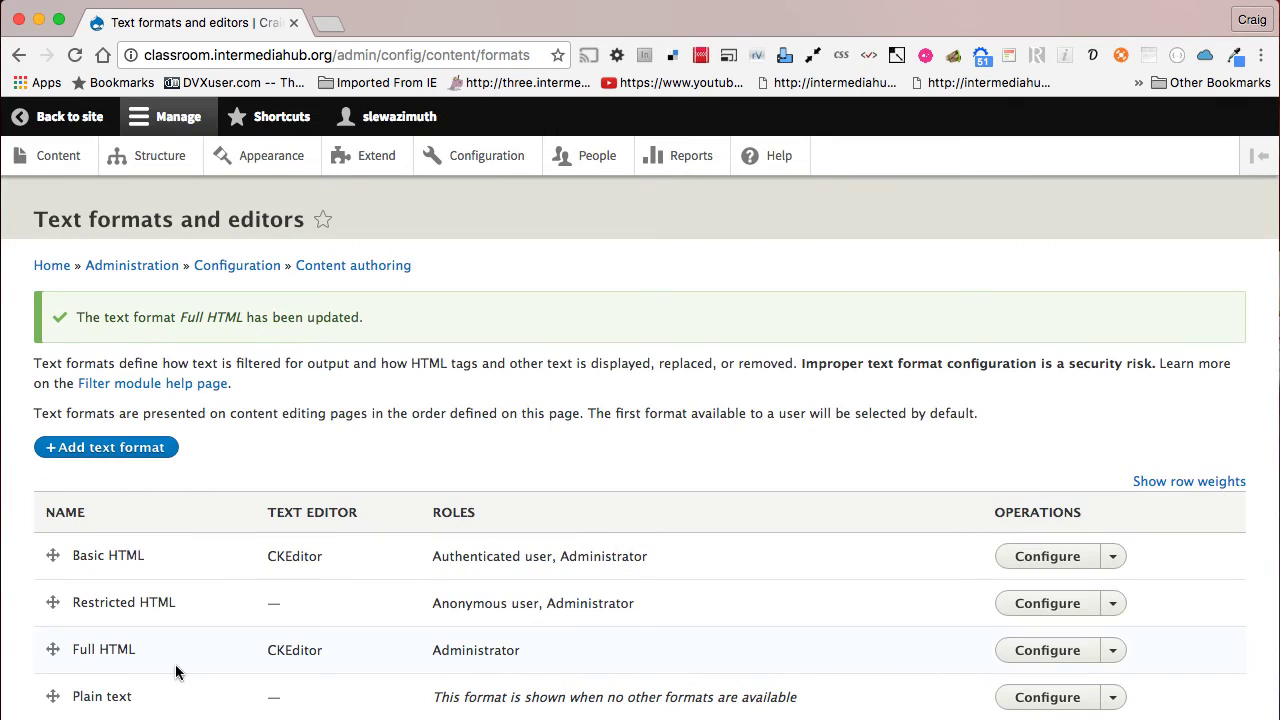
Edit the Font Test page to set the body text "Testing" to size 144, and save it while keeping it published
{"action": "left_click", "coordinate": [53, 161]}
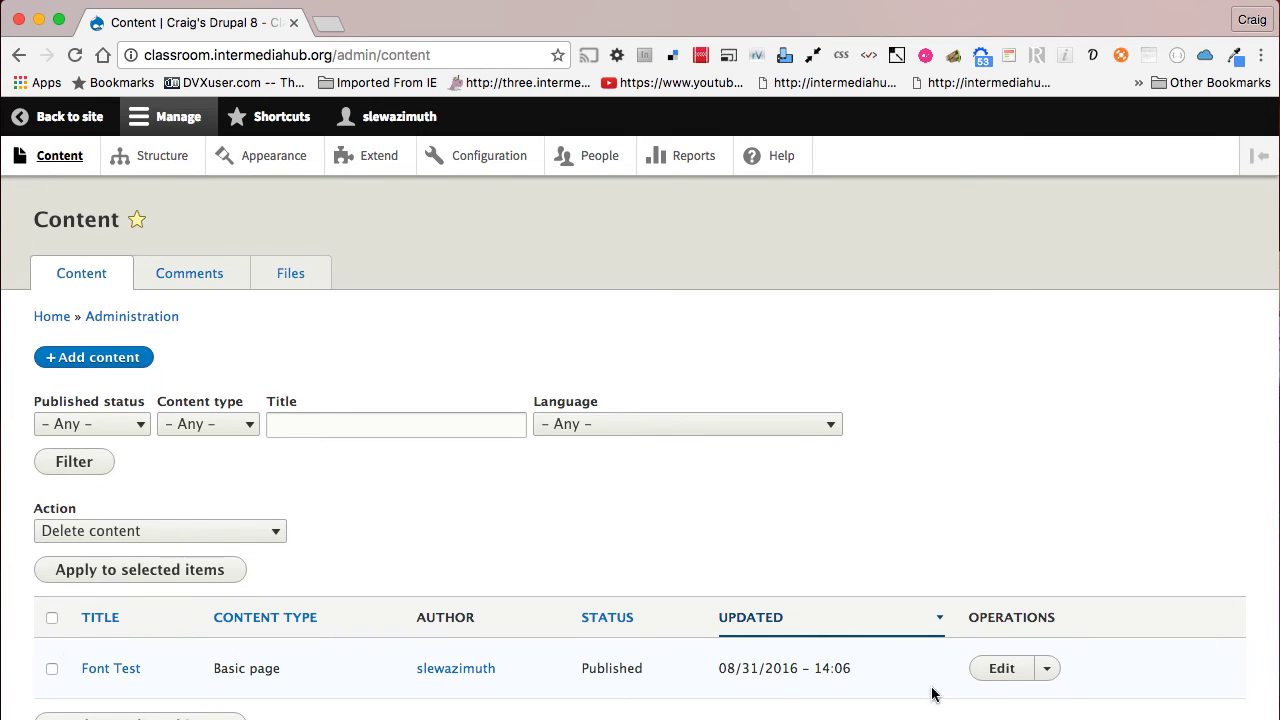
{"action": "left_click", "coordinate": [1005, 675]}
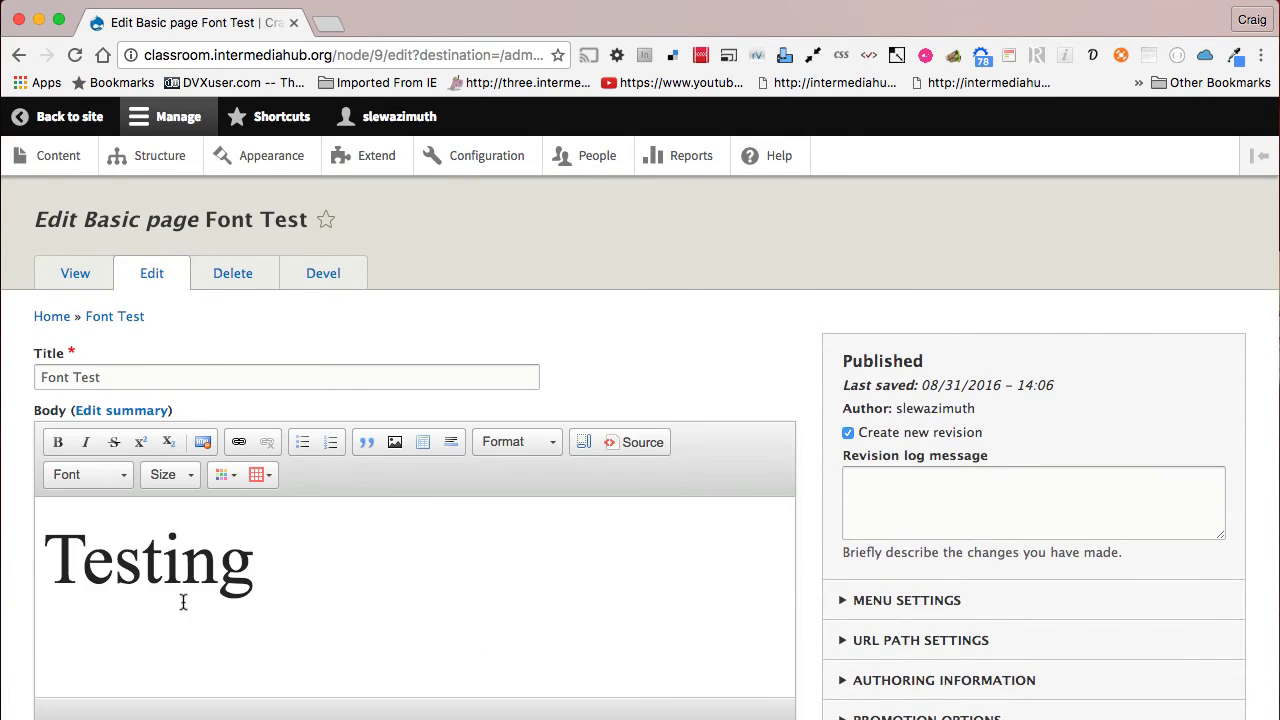
{"action": "left_click_drag", "start_coordinate": [254, 580], "coordinate": [36, 570]}
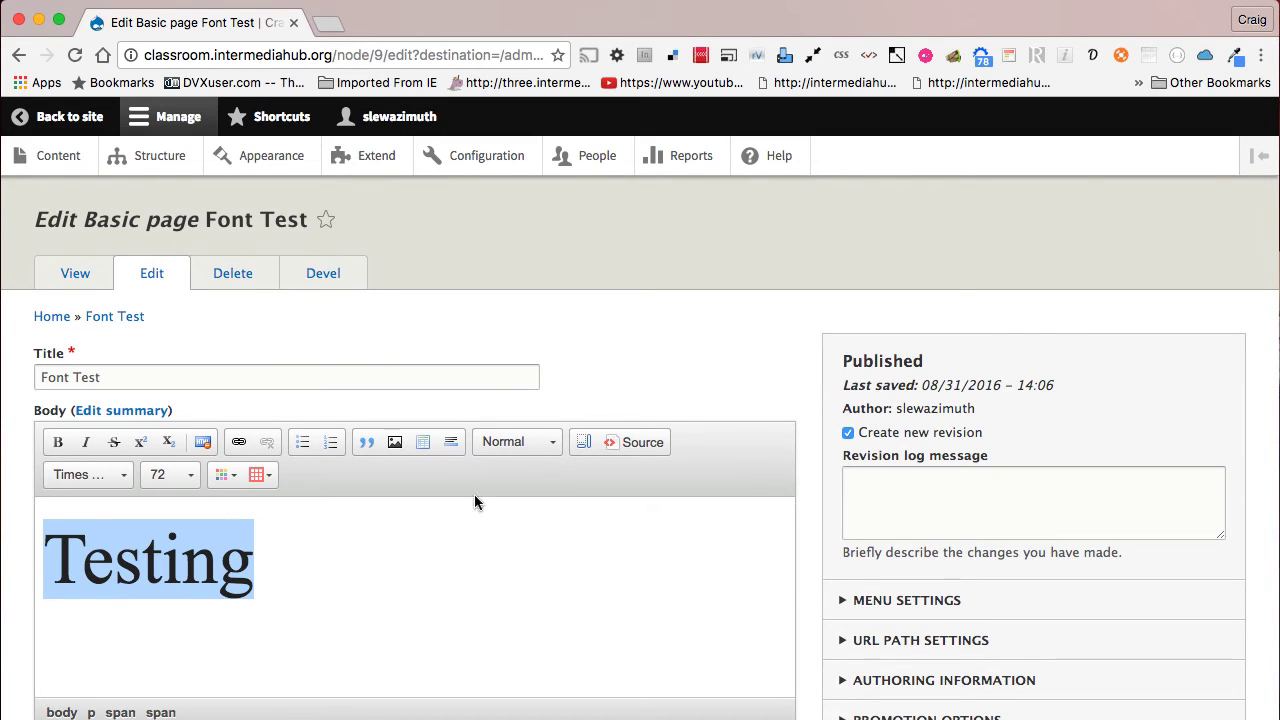
{"action": "left_click", "coordinate": [187, 473]}
{"action": "scroll", "coordinate": [263, 534], "scroll_direction": "down", "scroll_amount": 5}
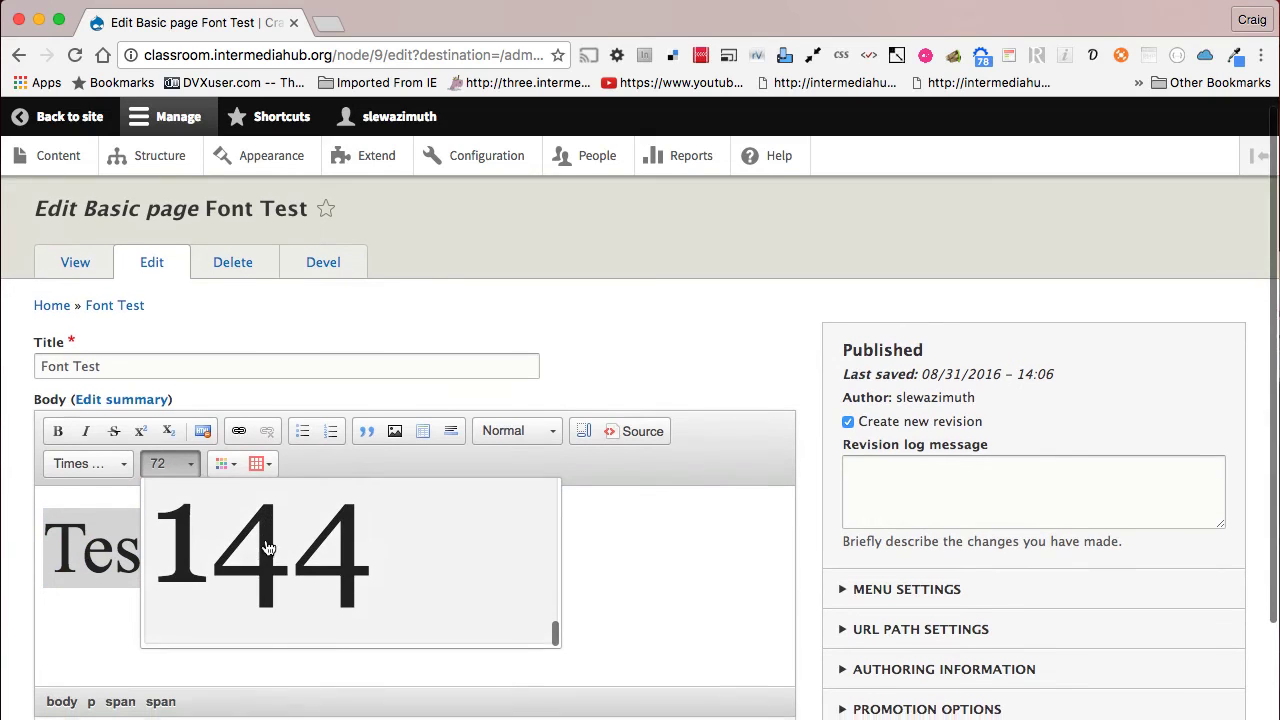
{"action": "left_click", "coordinate": [267, 547]}
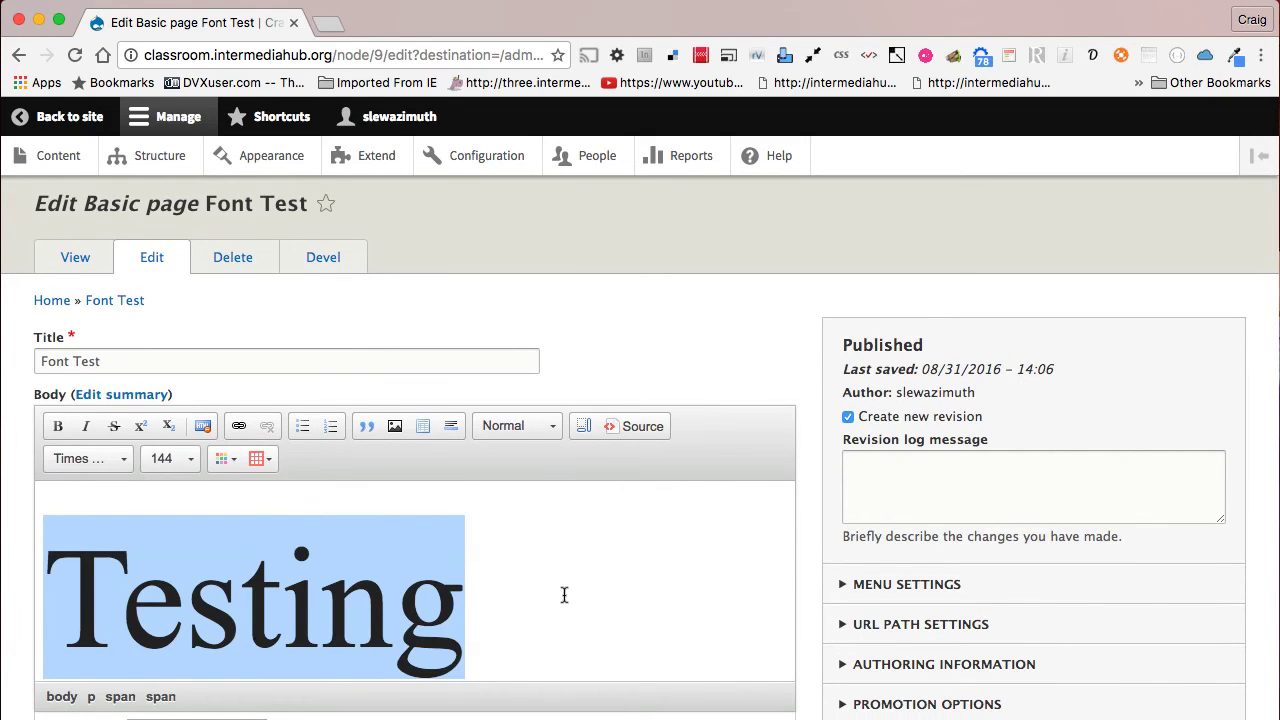
{"action": "scroll", "coordinate": [563, 594], "scroll_direction": "down", "scroll_amount": 3}
{"action": "left_click", "coordinate": [175, 651]}
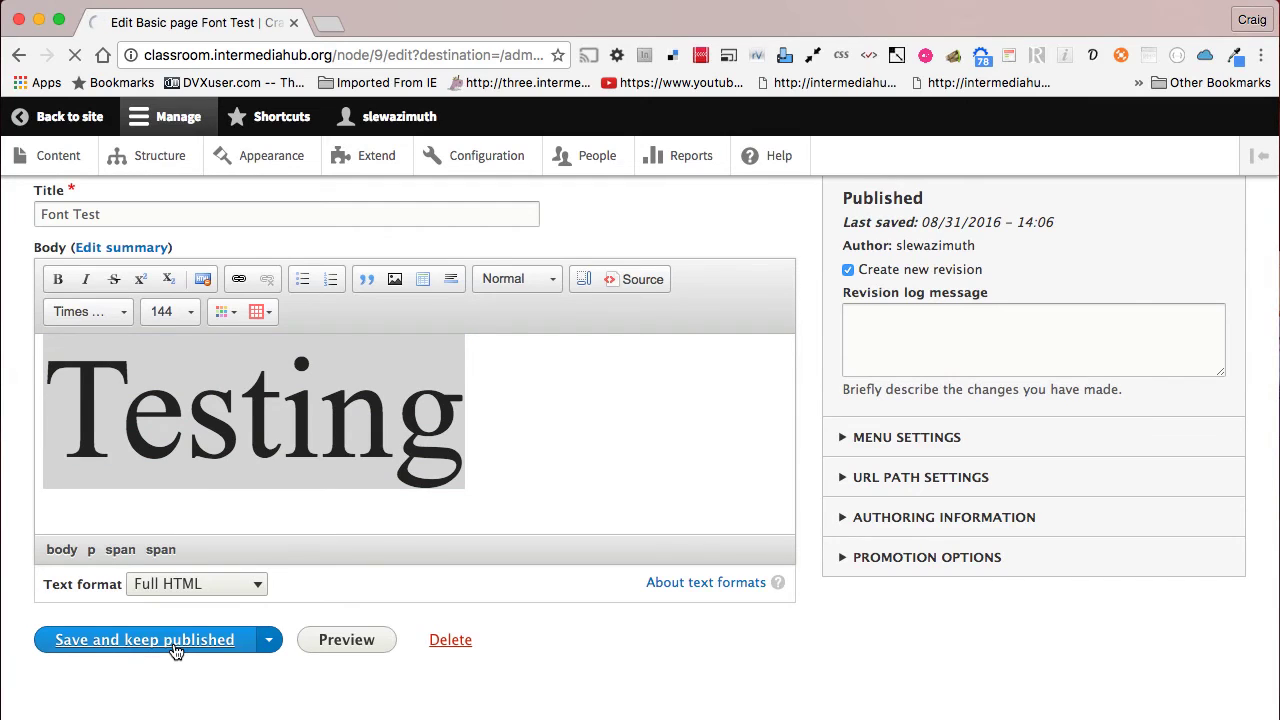
Add Peignot/Peignot-Demi; to the end of the Font names list in the Full HTML format's plugin settings and save the configuration
{"action": "left_click", "coordinate": [491, 162]}
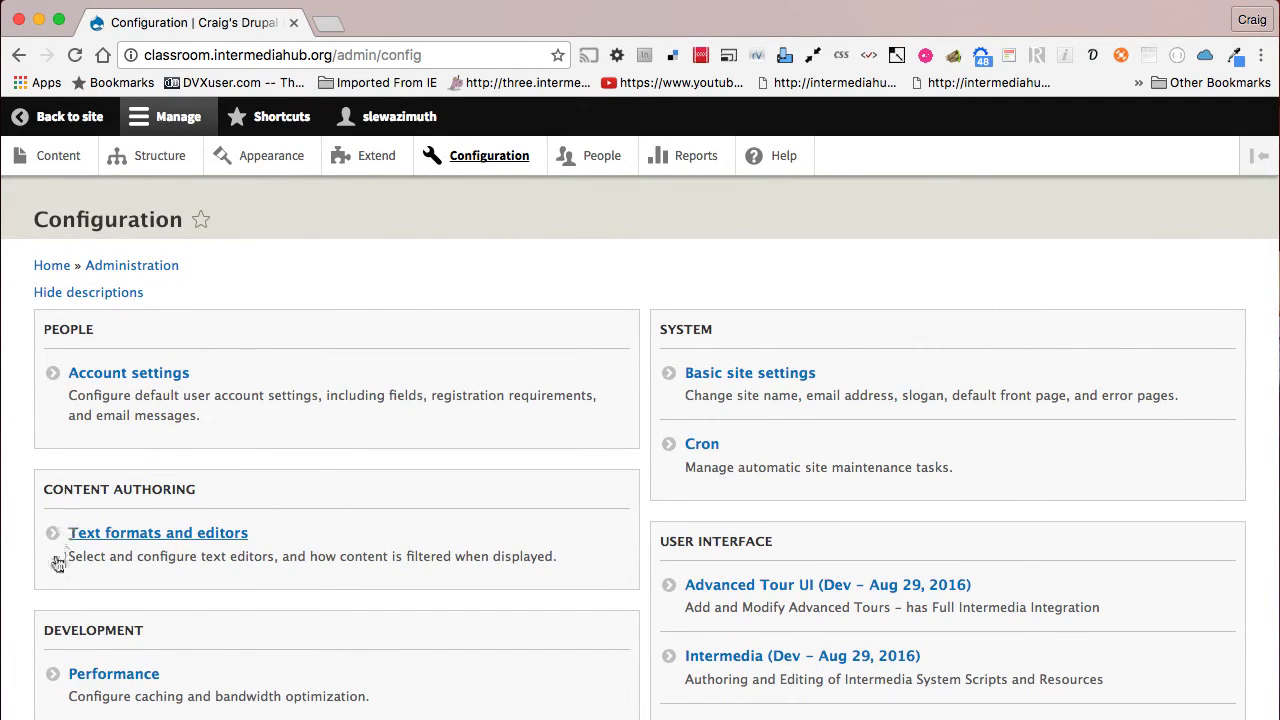
{"action": "left_click", "coordinate": [128, 535]}
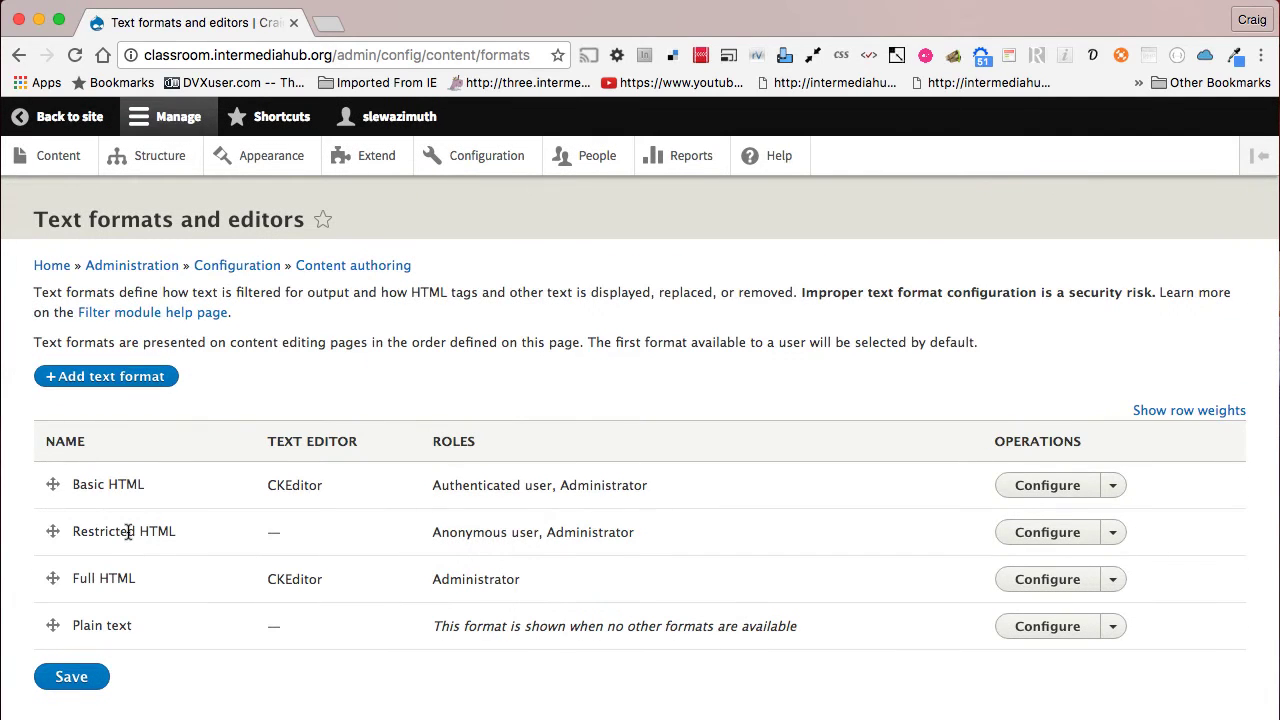
{"action": "left_click", "coordinate": [1034, 585]}
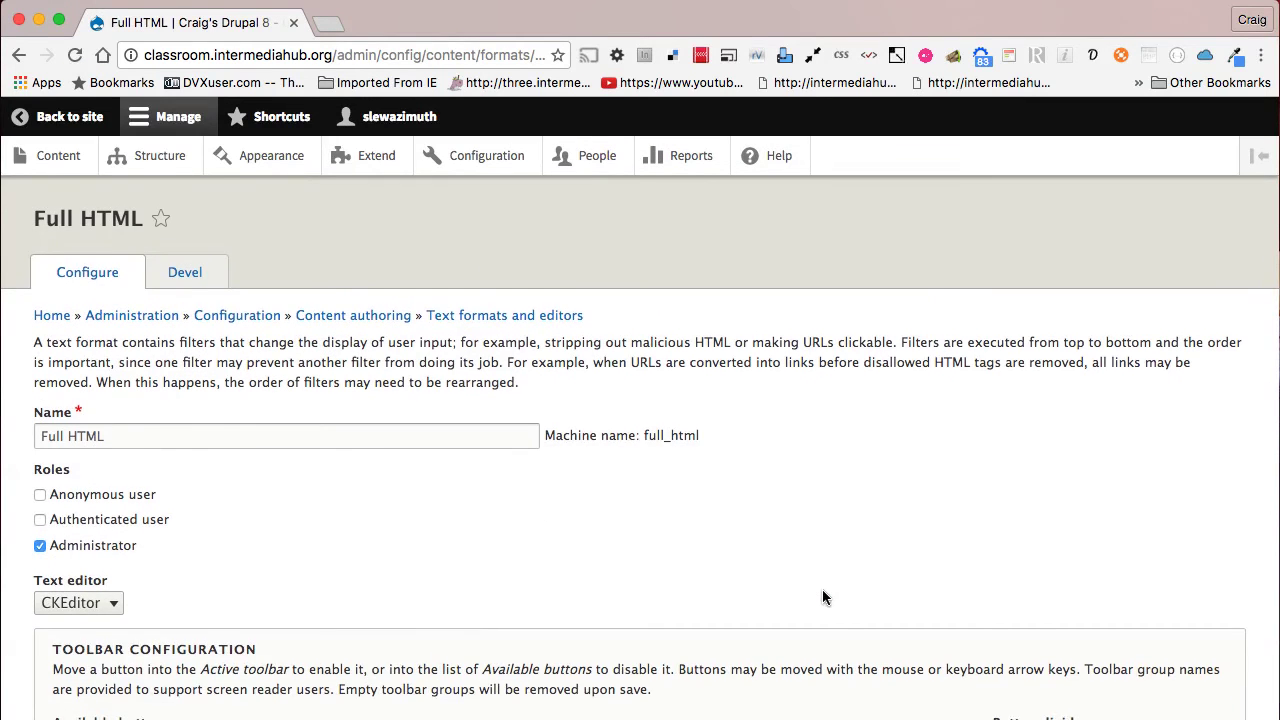
{"action": "scroll", "coordinate": [822, 589], "scroll_direction": "down", "scroll_amount": 5}
{"action": "scroll", "coordinate": [822, 597], "scroll_direction": "down", "scroll_amount": 2}
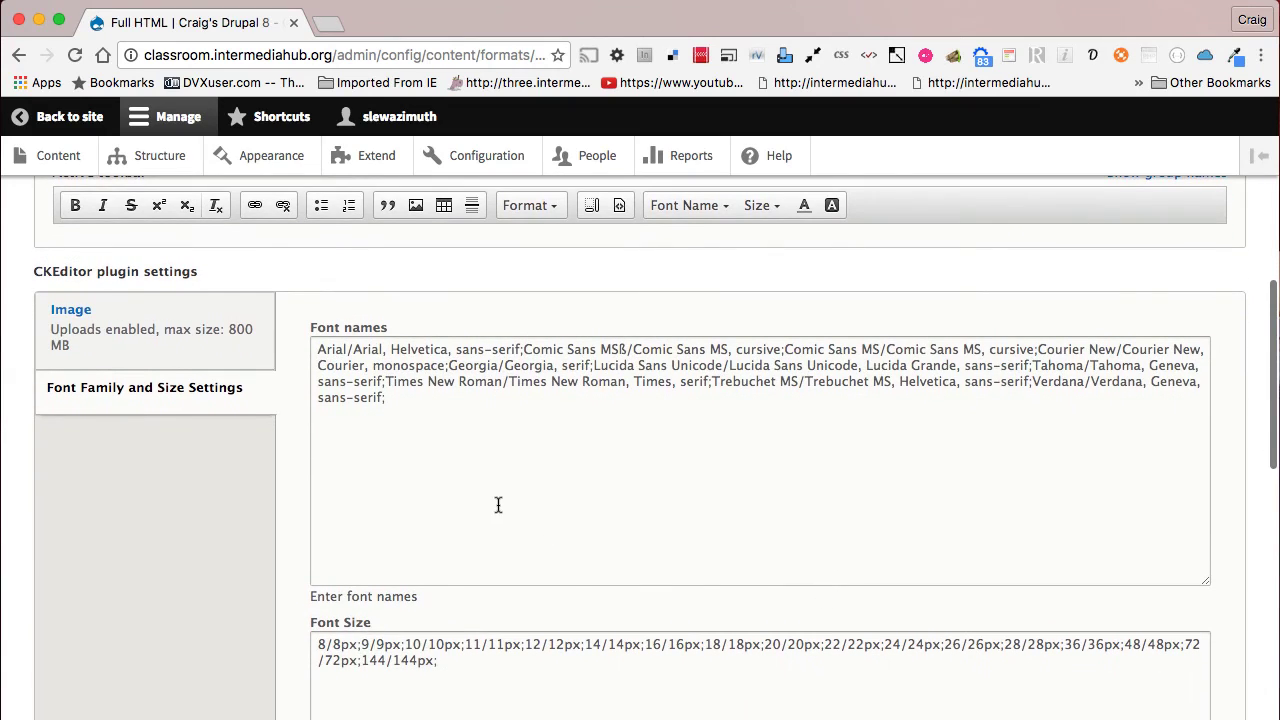
{"action": "left_click", "coordinate": [437, 405]}
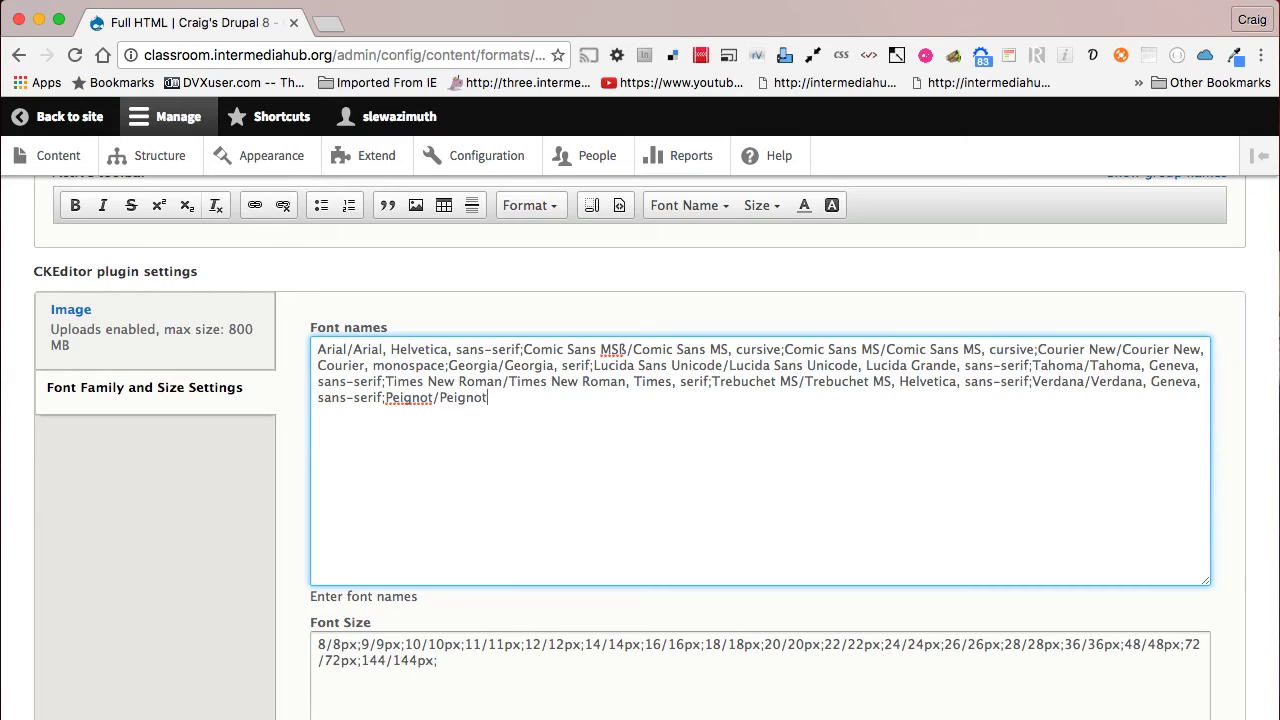
{"action": "type", "text": "-Demi;"}
{"action": "scroll", "coordinate": [590, 449], "scroll_direction": "down", "scroll_amount": 5}
{"action": "scroll", "coordinate": [595, 449], "scroll_direction": "up", "scroll_amount": 2}
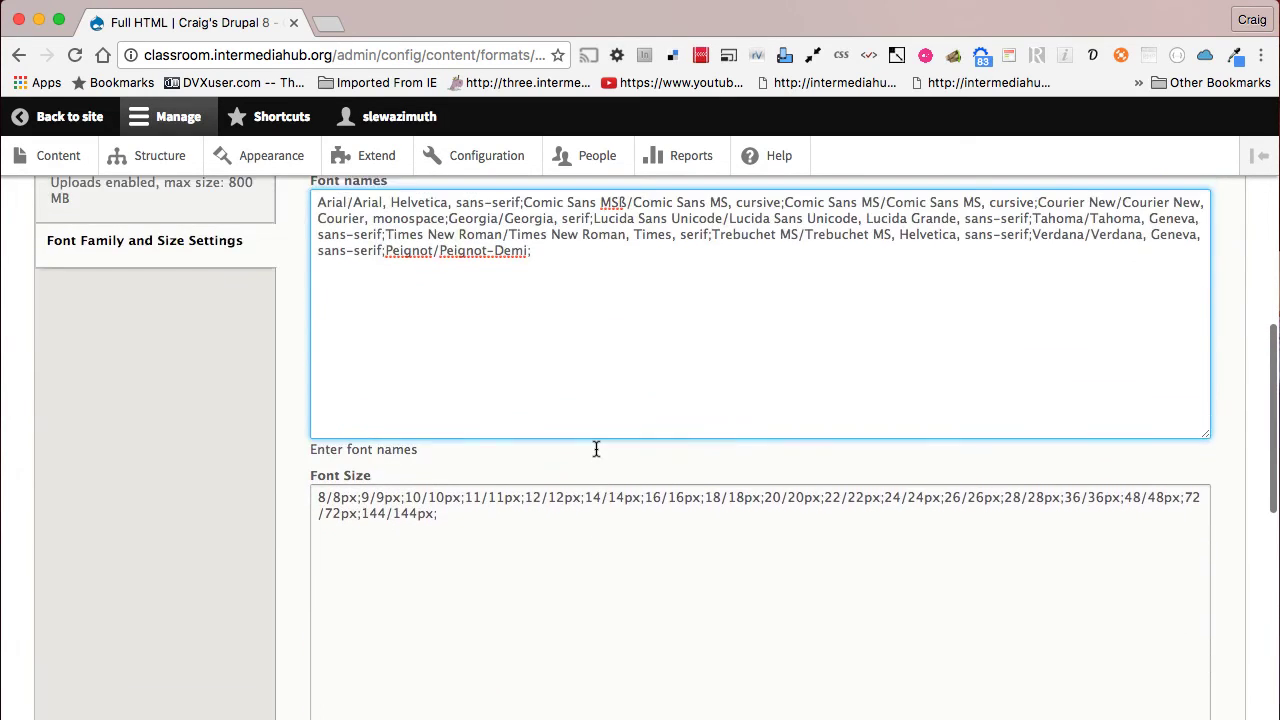
{"action": "scroll", "coordinate": [594, 449], "scroll_direction": "down", "scroll_amount": 10}
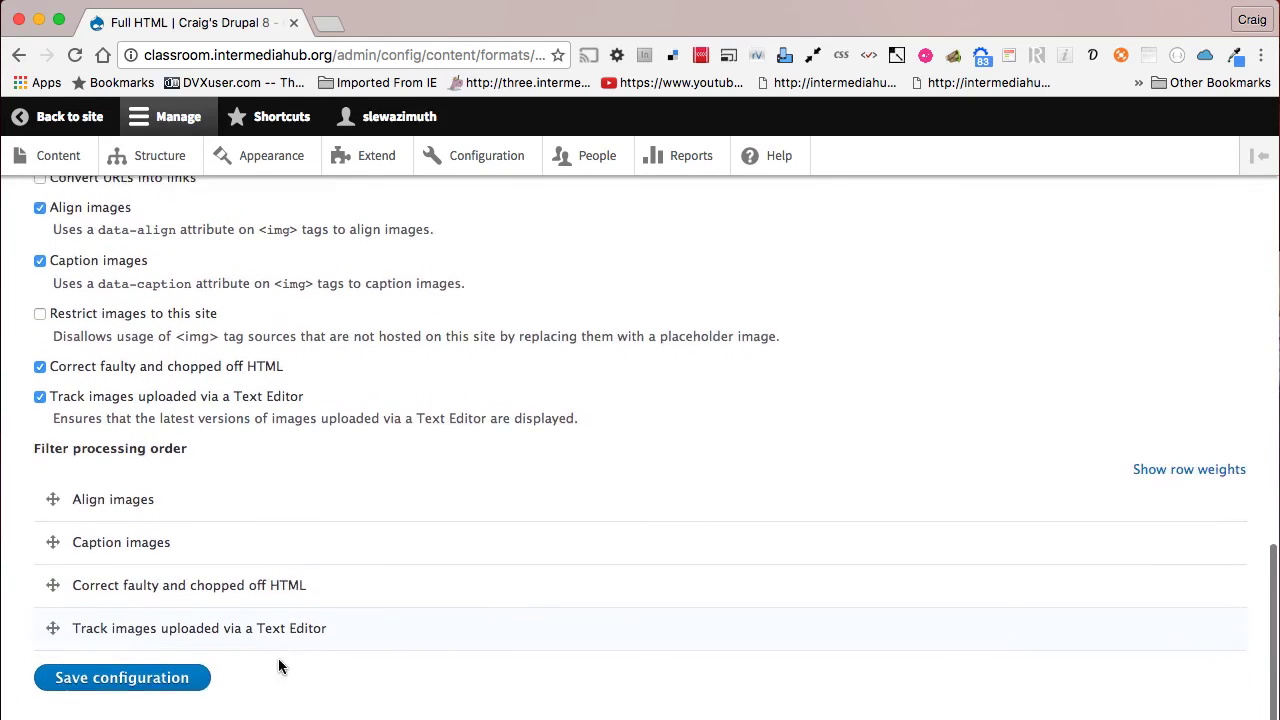
{"action": "left_click", "coordinate": [106, 642]}
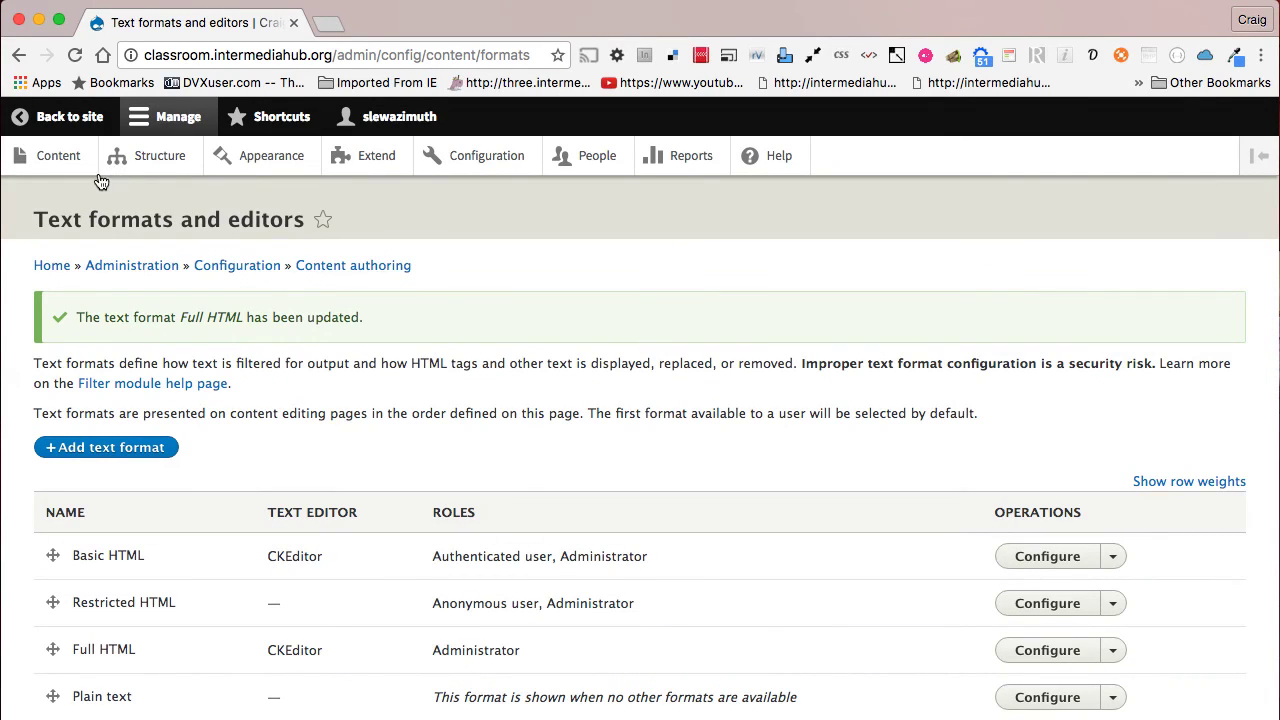
Open the Font Test page for editing and change the font of the body text "Testing" to Peignot
{"action": "left_click", "coordinate": [70, 158]}
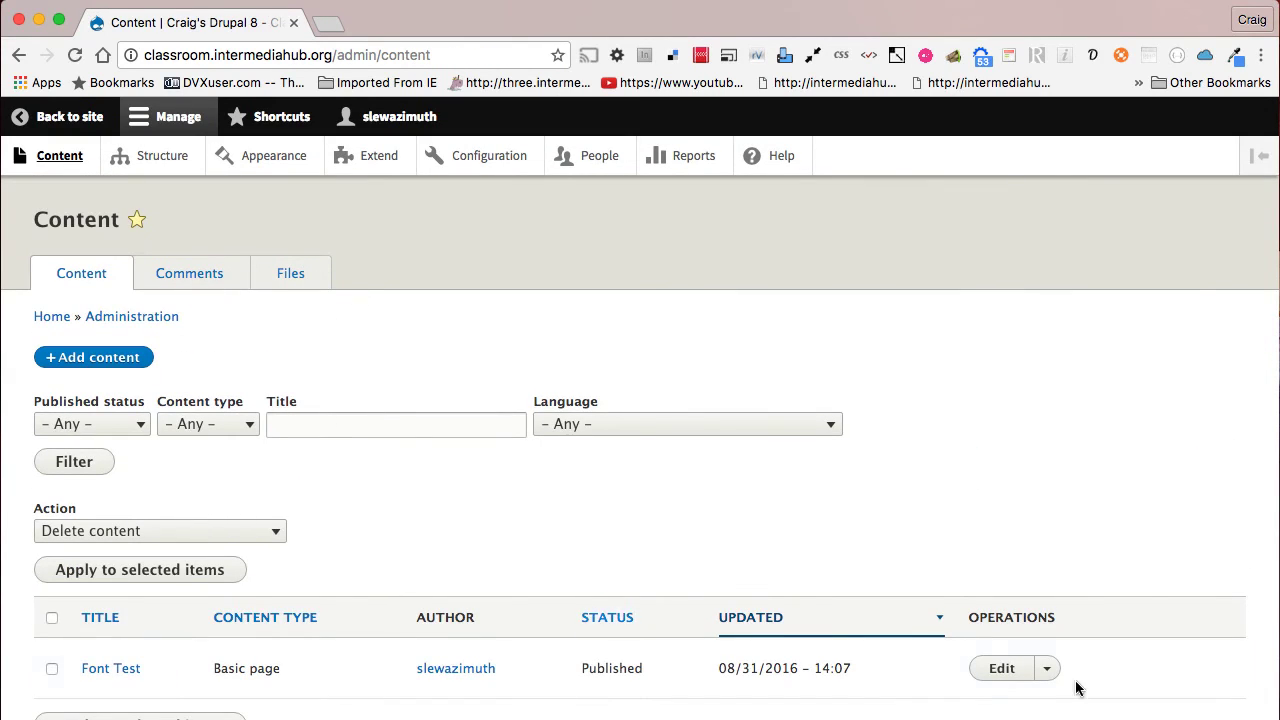
{"action": "left_click", "coordinate": [1000, 673]}
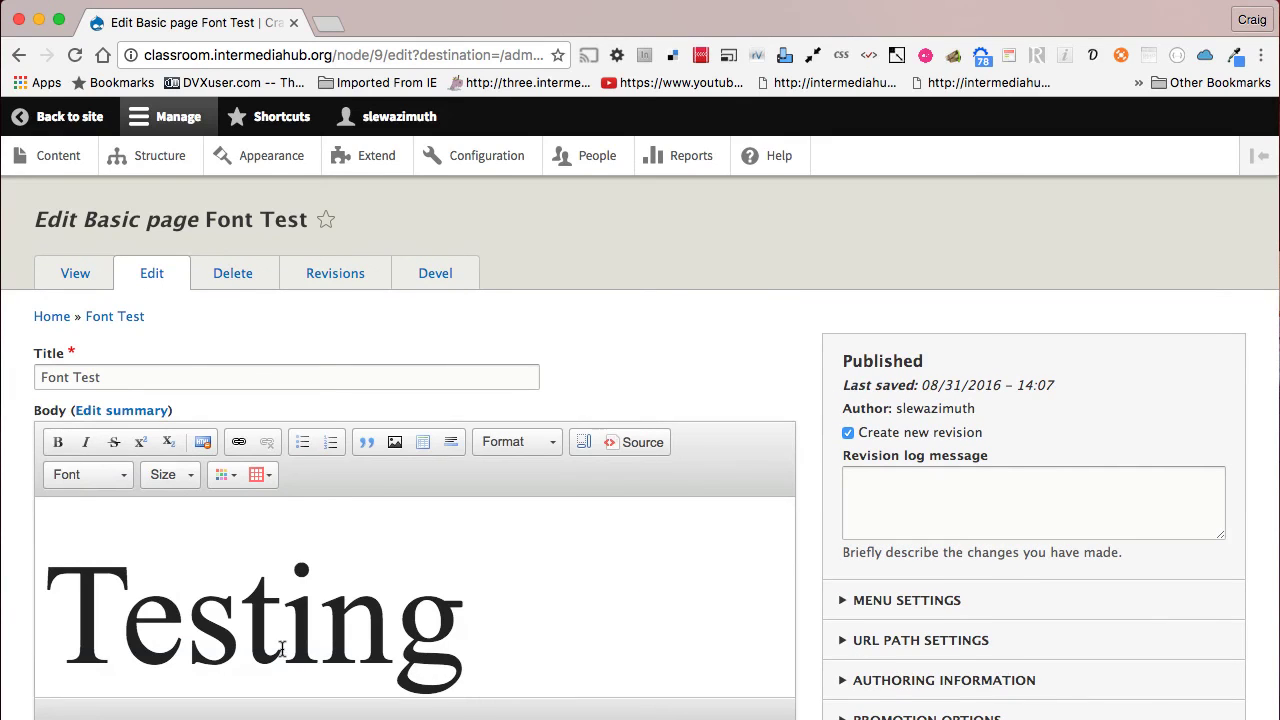
{"action": "left_click_drag", "start_coordinate": [40, 636], "coordinate": [510, 656]}
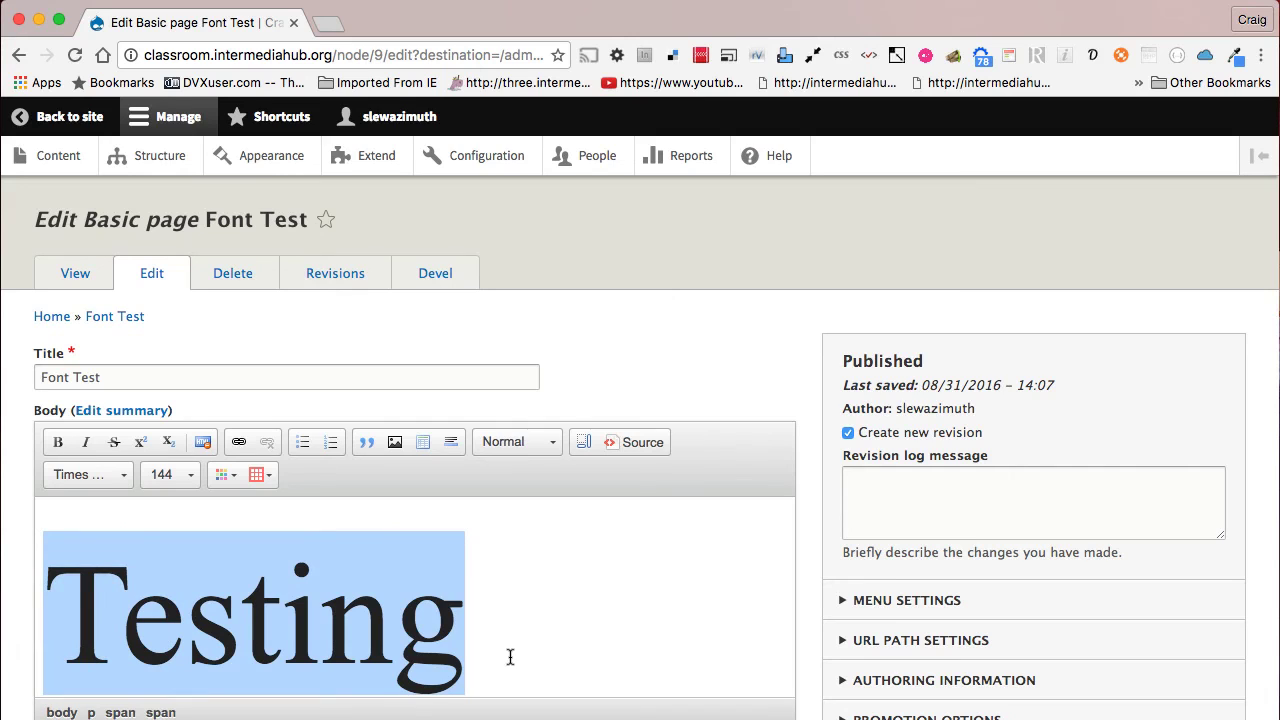
{"action": "left_click", "coordinate": [122, 474]}
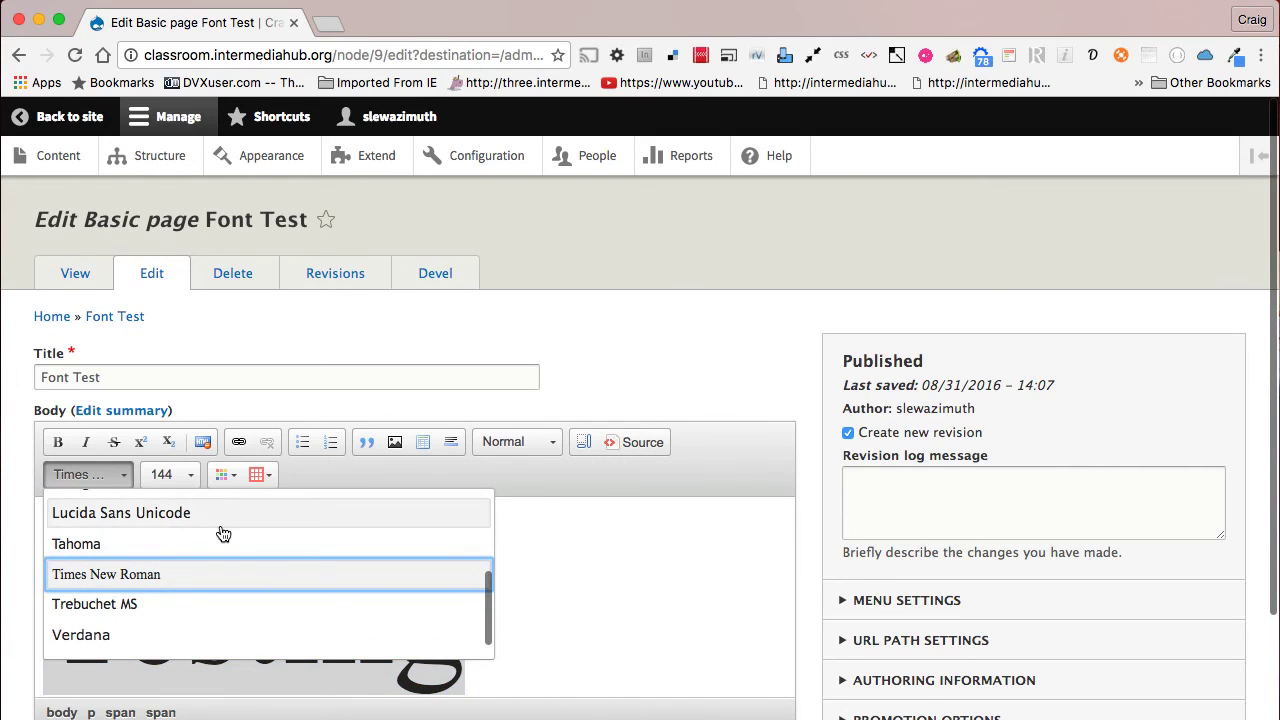
{"action": "scroll", "coordinate": [223, 531], "scroll_direction": "down", "scroll_amount": 3}
{"action": "scroll", "coordinate": [223, 534], "scroll_direction": "down", "scroll_amount": 2}
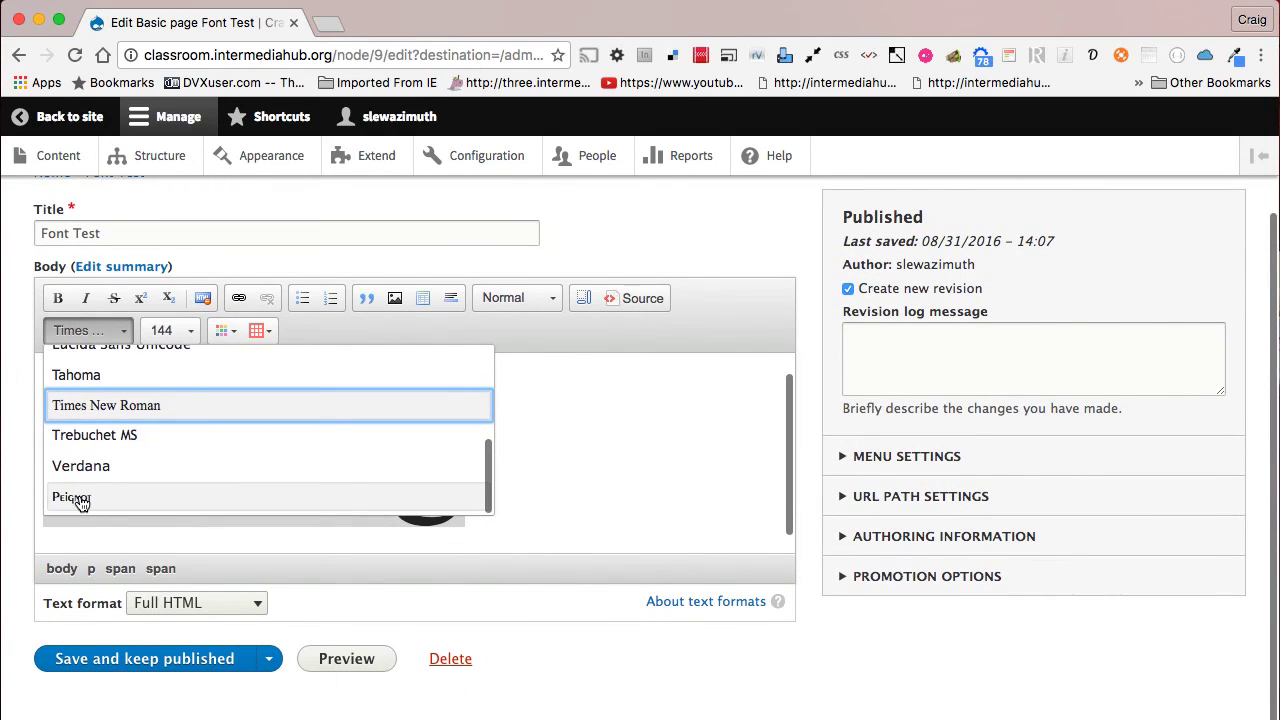
{"action": "left_click", "coordinate": [80, 497]}
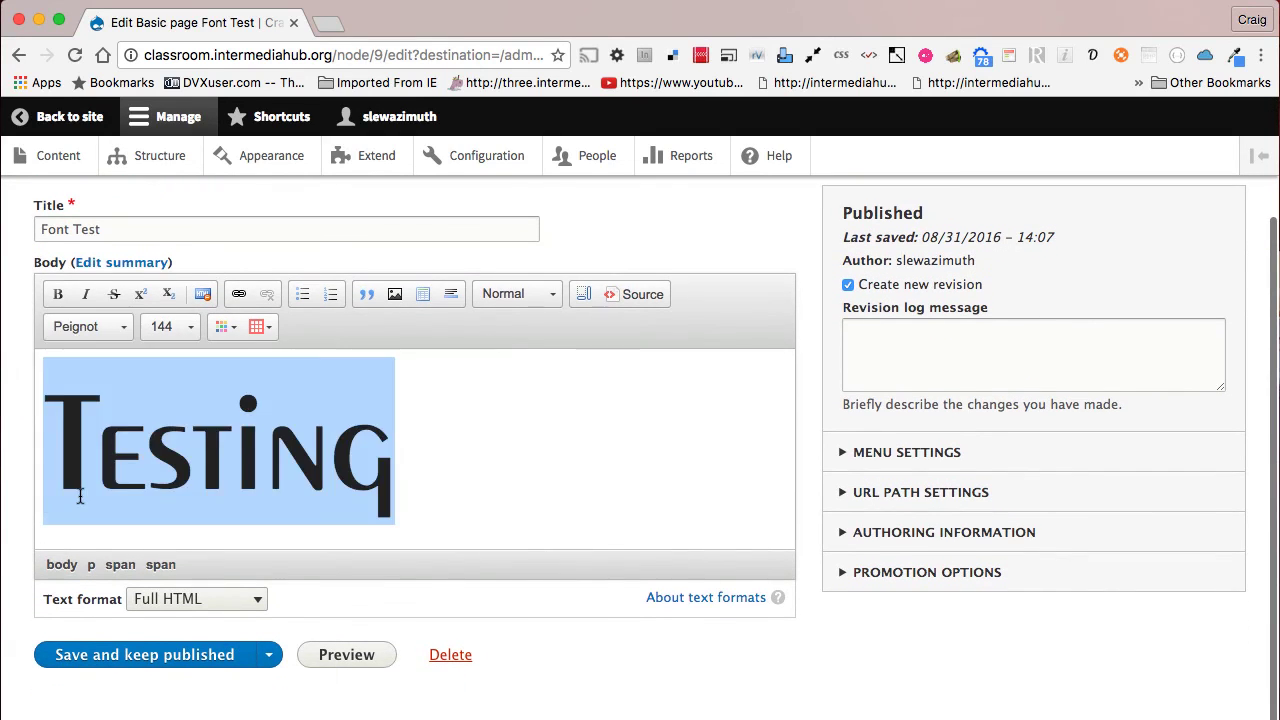
Save the Font Test page while keeping it published, and open the published page from the content list
{"action": "left_click", "coordinate": [170, 657]}
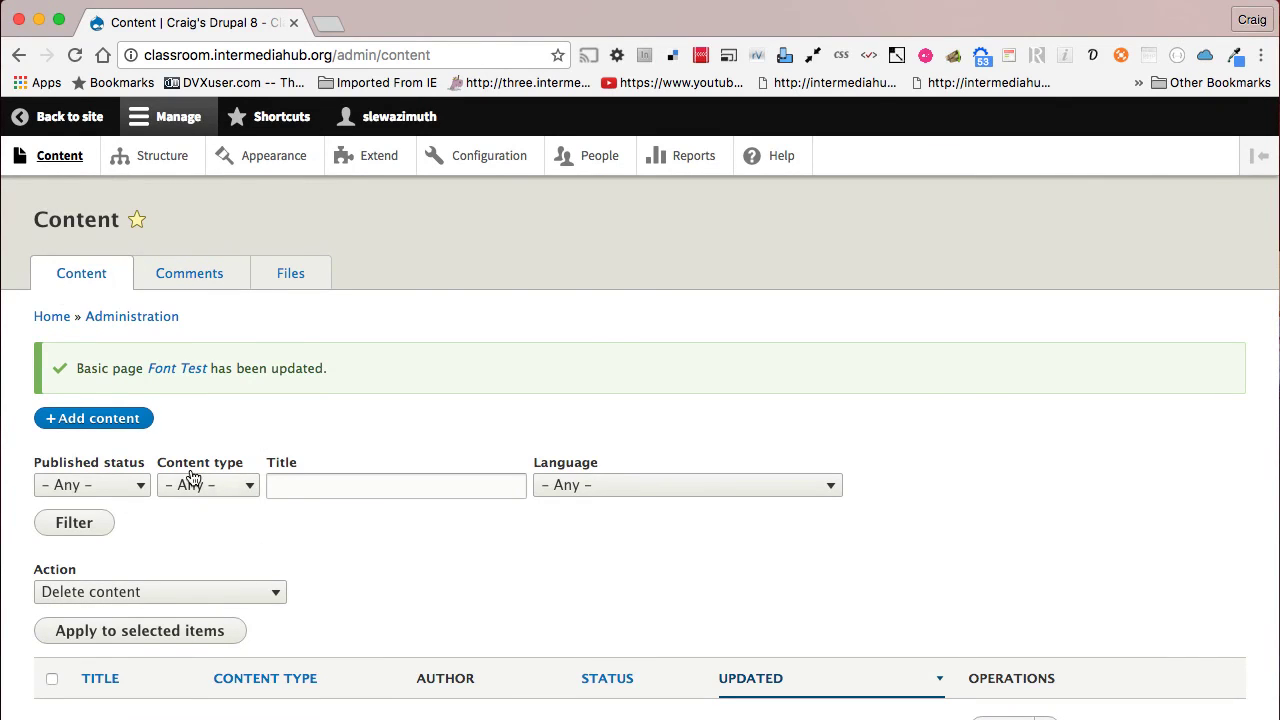
{"action": "scroll", "coordinate": [190, 478], "scroll_direction": "down", "scroll_amount": 3}
{"action": "left_click", "coordinate": [115, 588]}
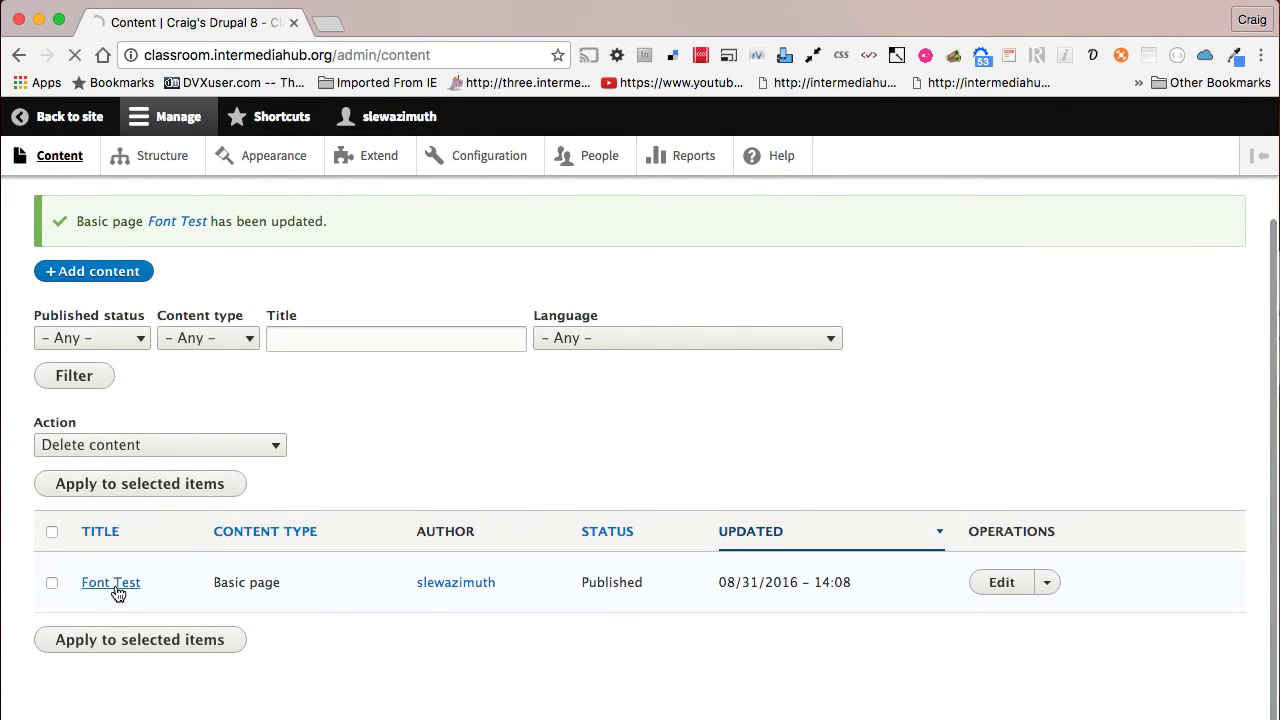